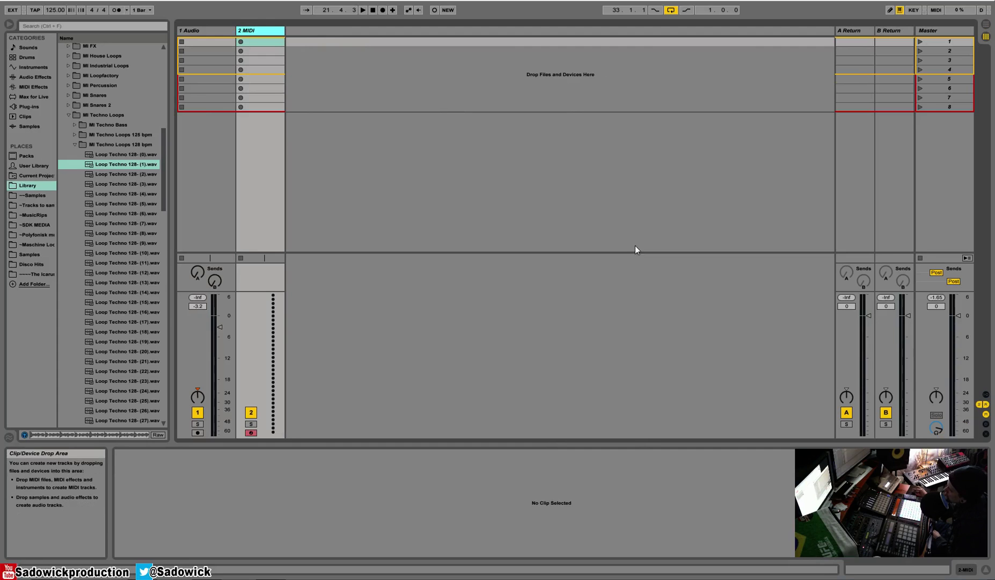
Step: Load Loop Techno 128- (1).wav into the first slot of a new audio track and shorten its loop to two beats
drag(172, 156, 321, 43)
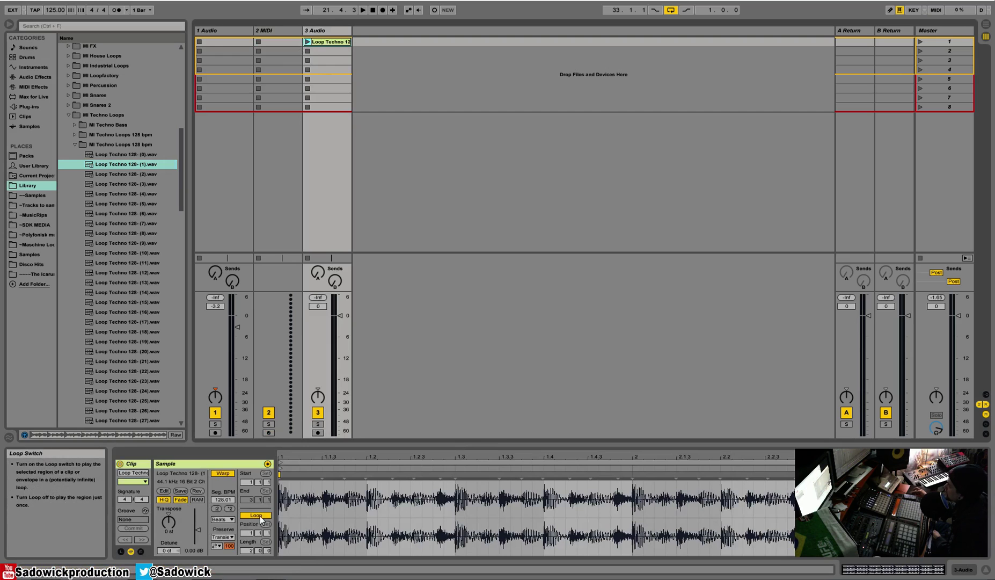
click(307, 42)
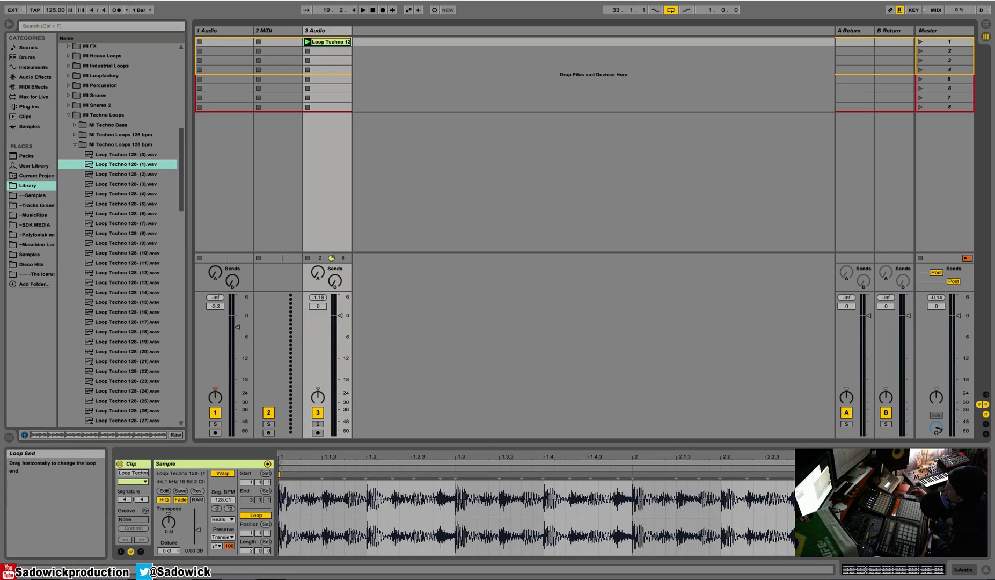
drag(795, 477, 632, 477)
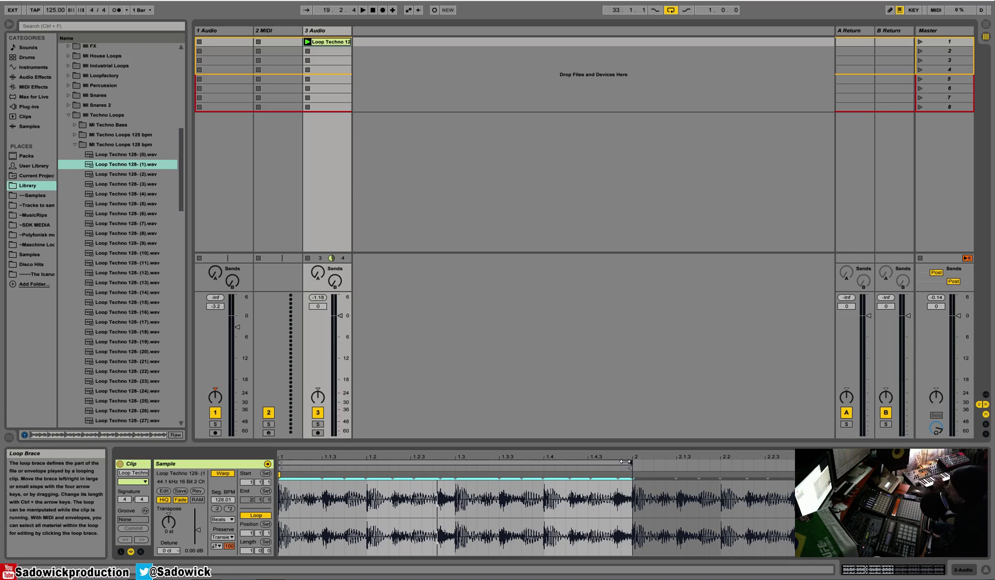
key(space)
drag(629, 462, 454, 462)
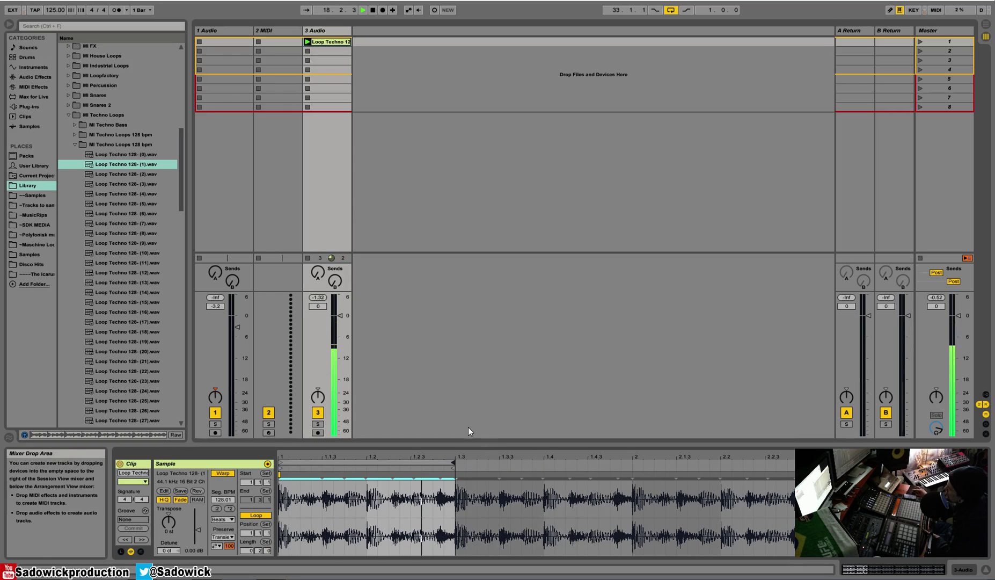
key(space)
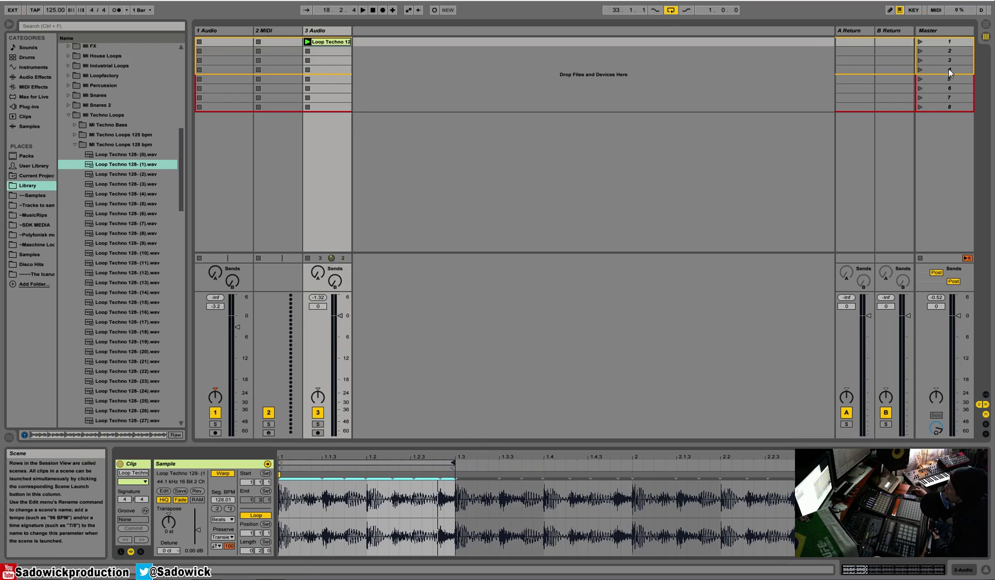
Step: Launch the first scene briefly and rename it intro
click(949, 42)
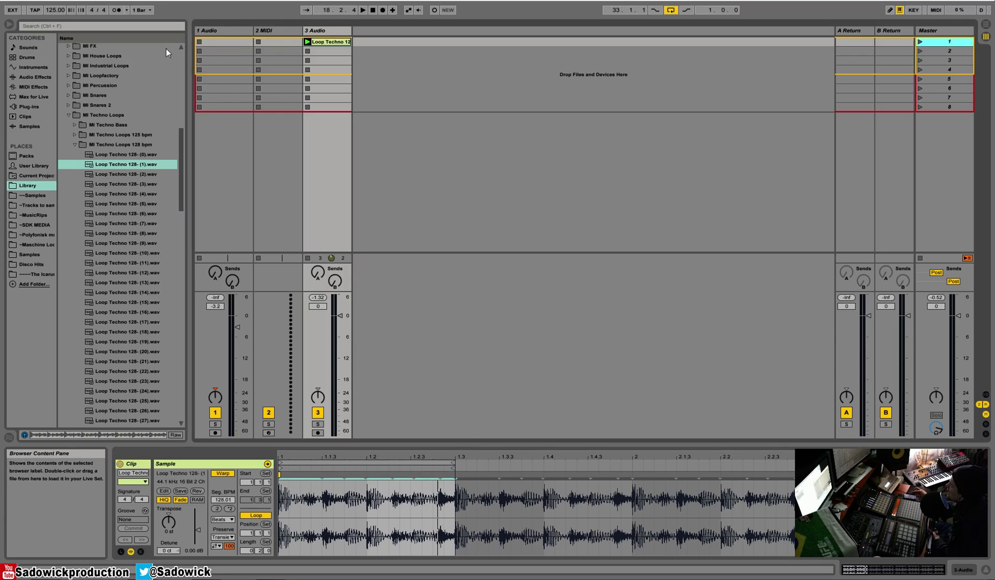
click(921, 43)
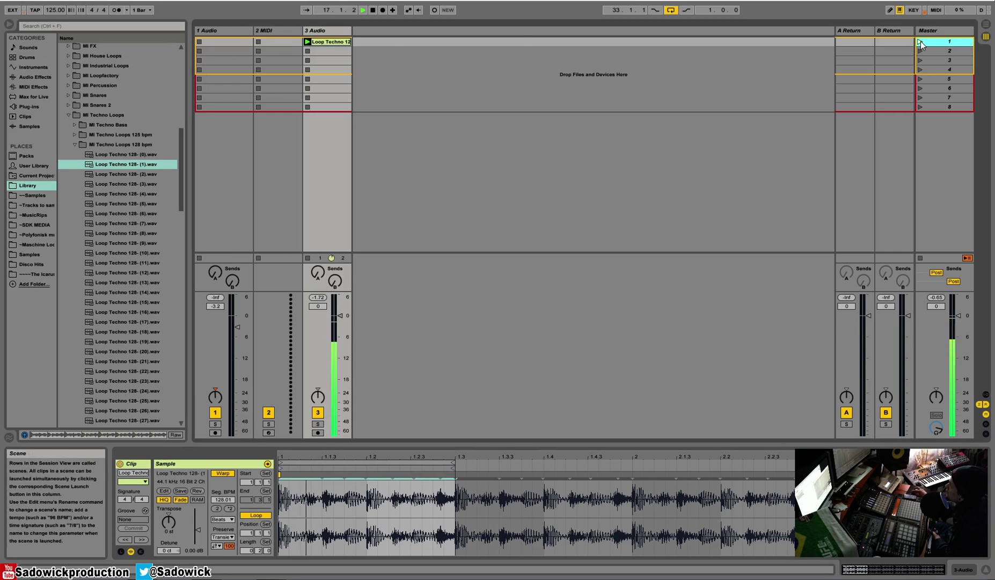
key(space)
right_click(948, 42)
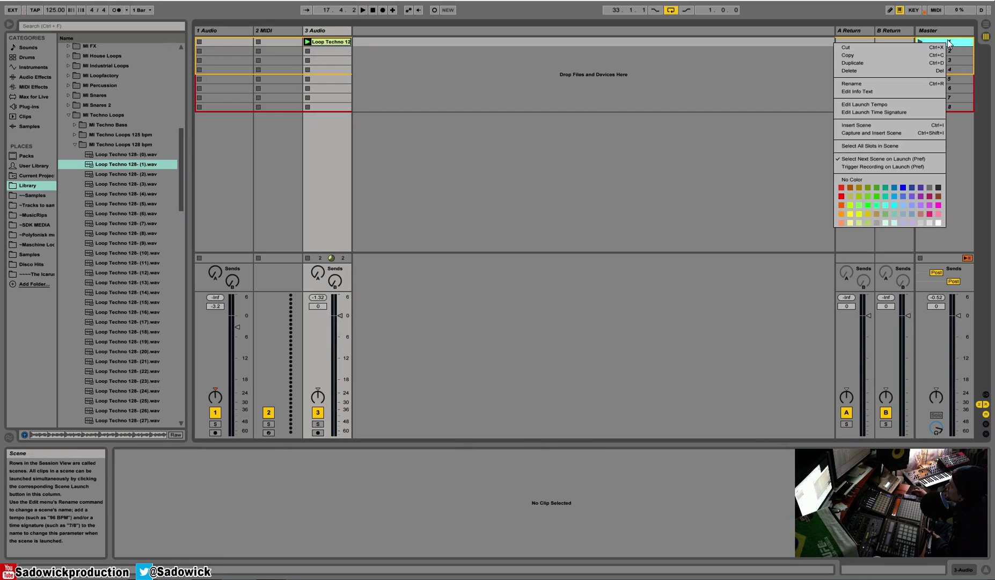
click(894, 82)
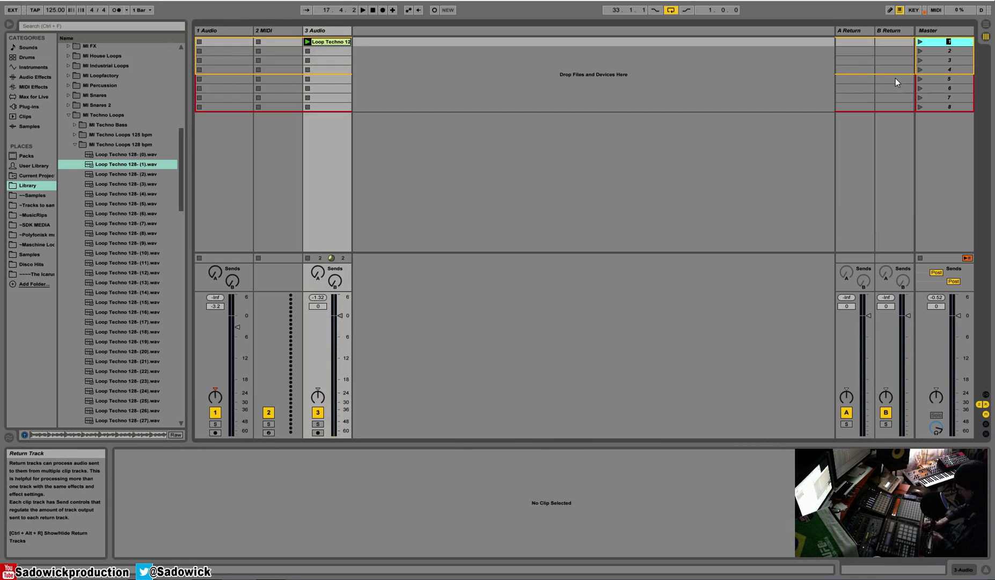
text(intro)
key(Return)
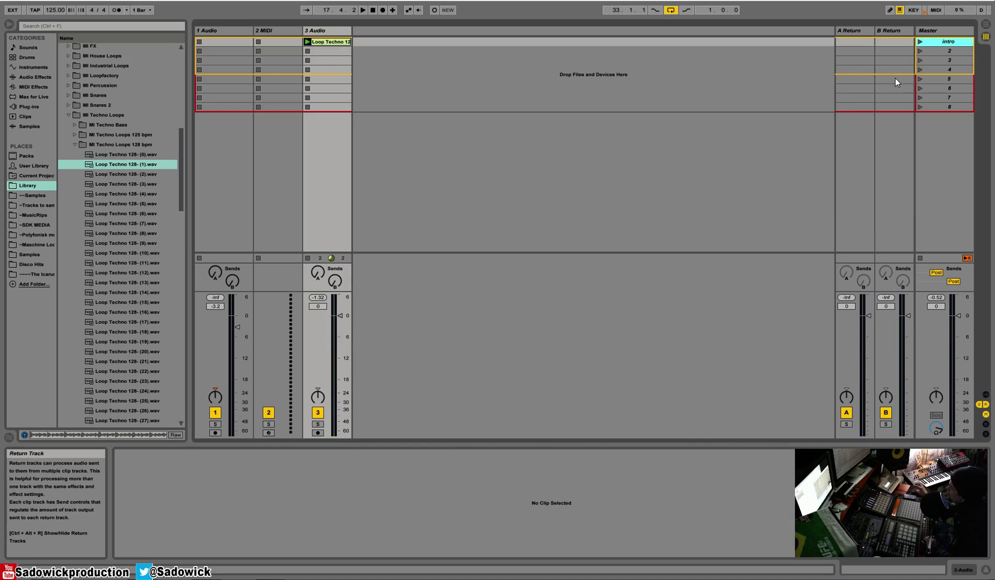
Step: Duplicate the loop clip on track 3 into the second scene
key(Down)
key(space)
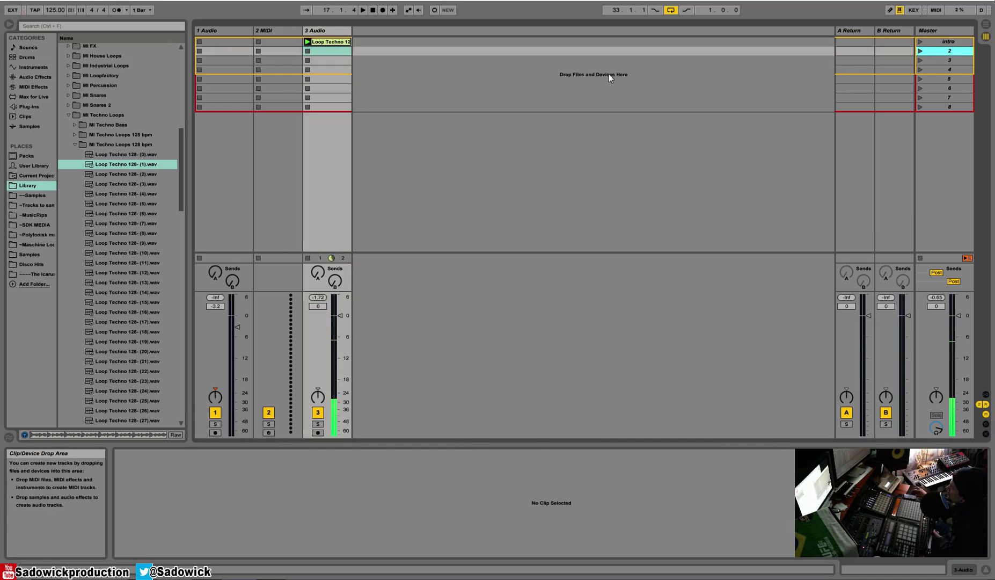
right_click(332, 42)
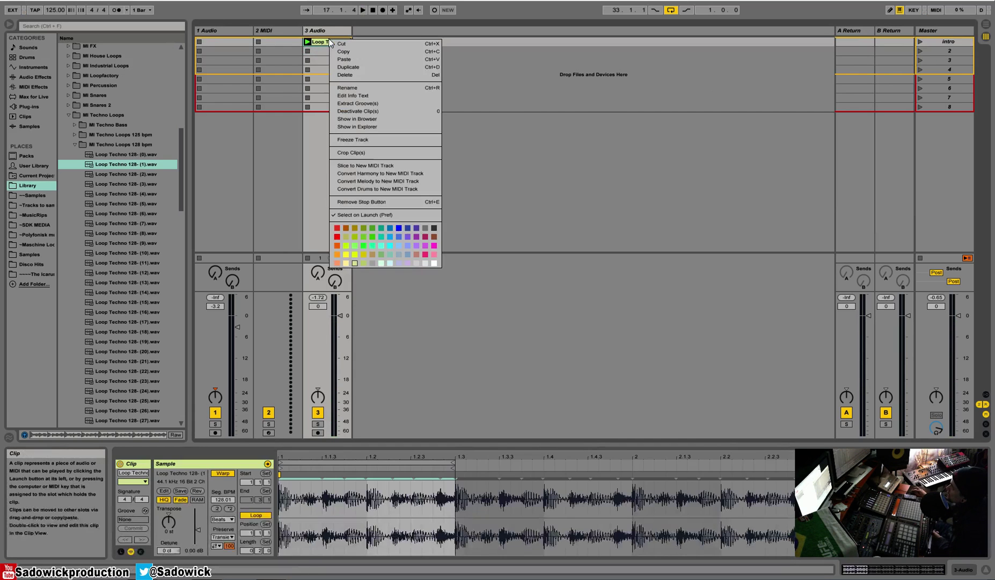
click(359, 67)
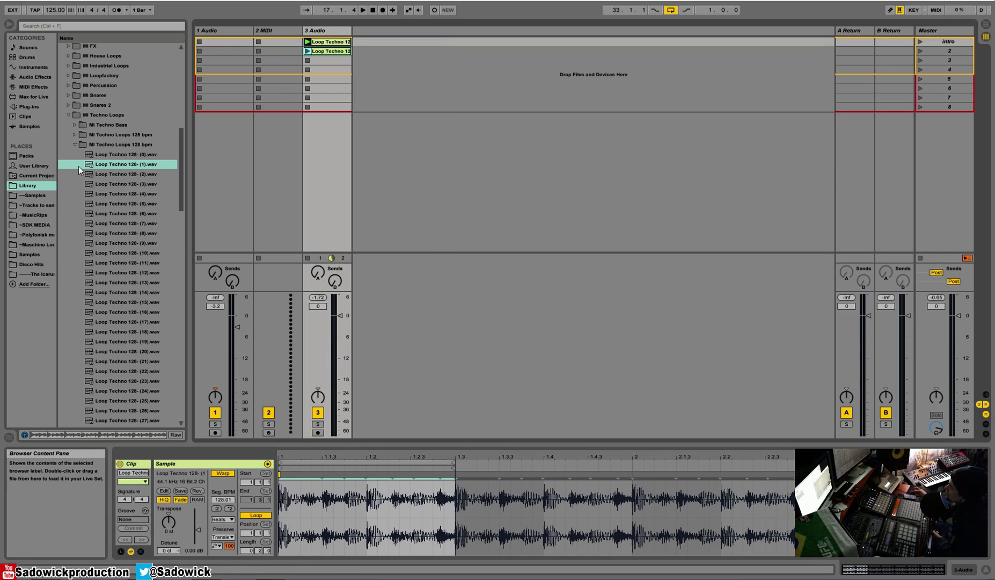
Step: Add Loop Techno 128- (28).wav to the second scene on a new audio track
scroll(110, 329, down, 4)
click(114, 322)
drag(320, 54, 265, 59)
drag(409, 52, 439, 55)
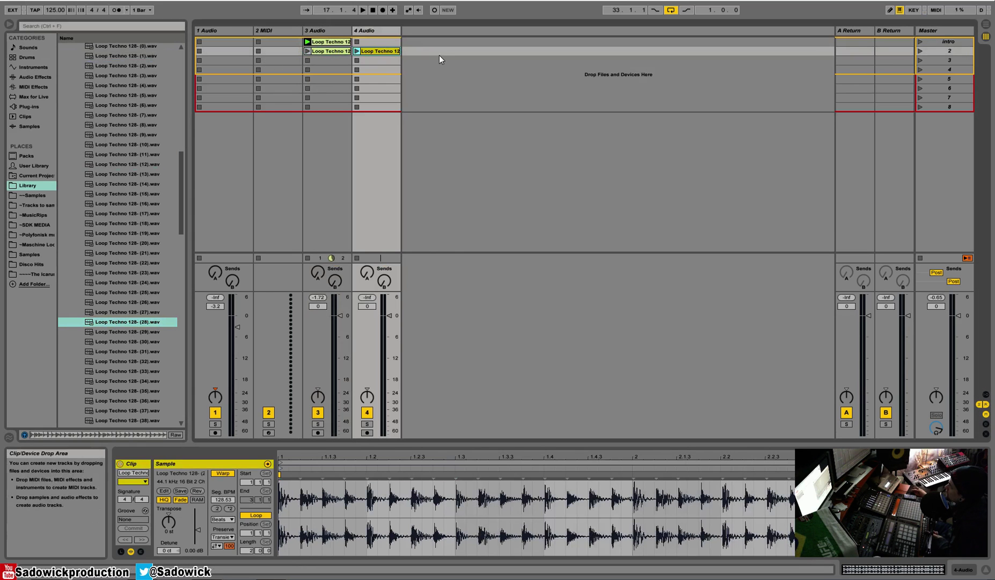
Step: Launch the intro scene and scene 2 alternately to compare how they play
click(921, 44)
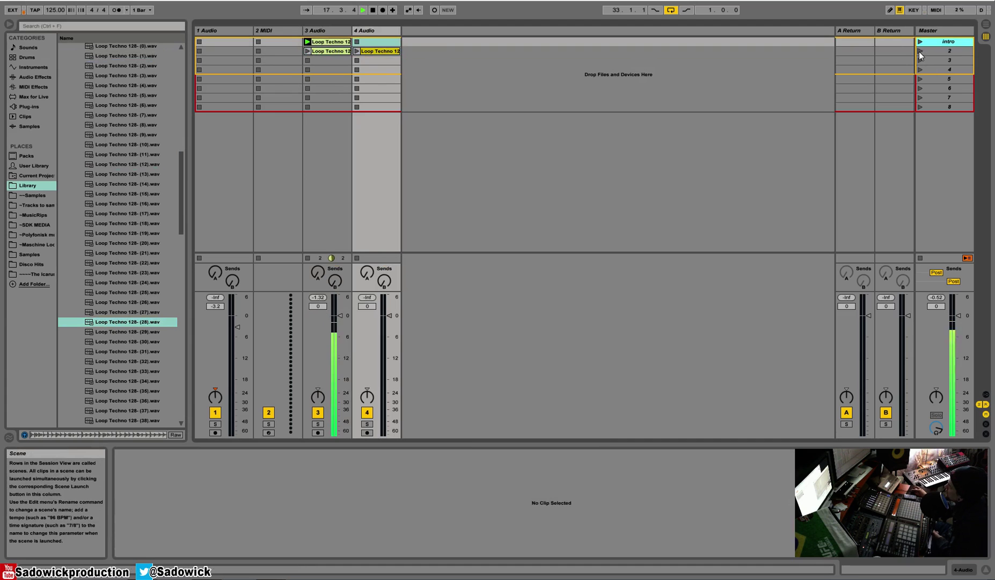
click(921, 52)
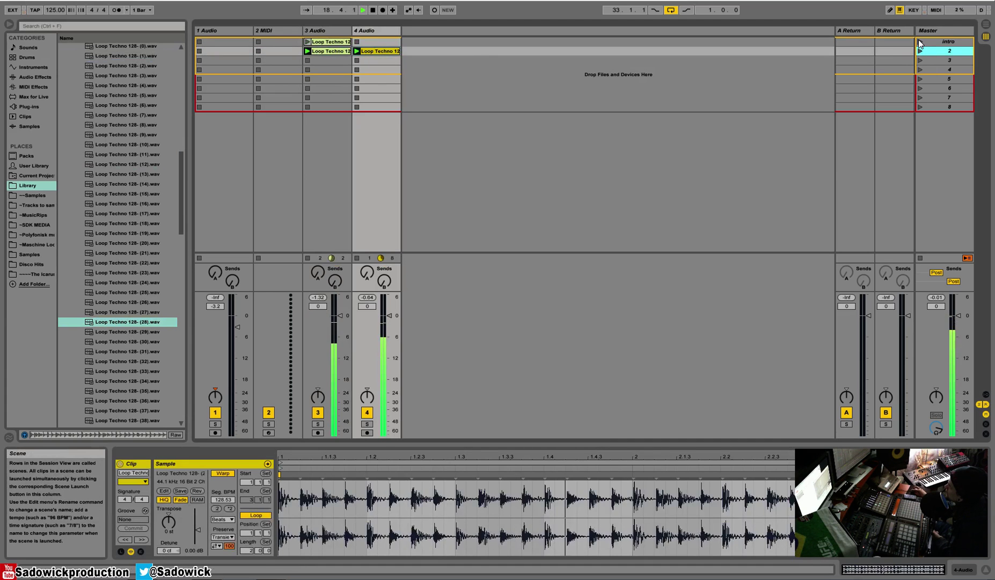
click(920, 42)
click(920, 53)
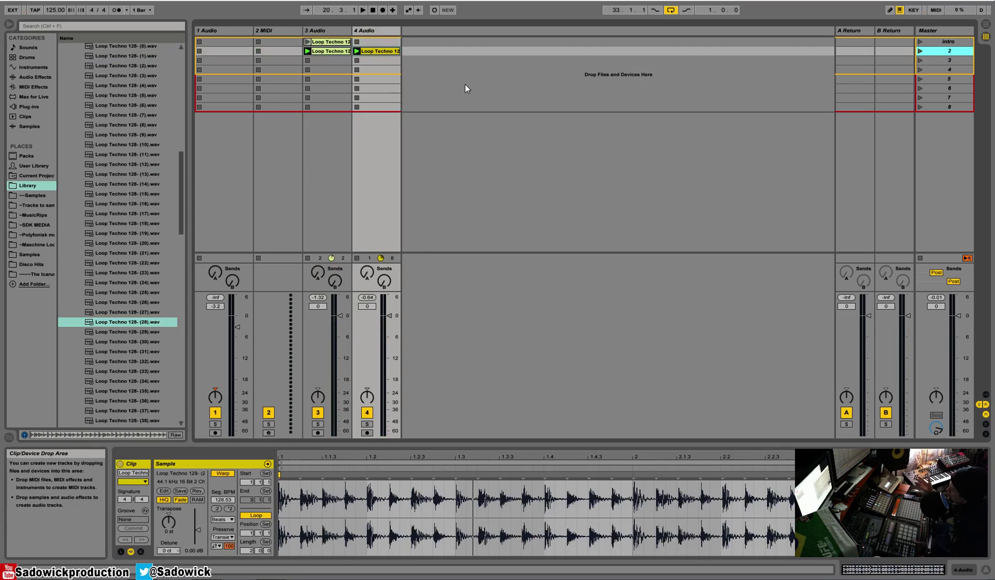
Step: Shorten the loop of the scene 2 clip on track 4 to three beats
drag(986, 463, 542, 513)
click(376, 52)
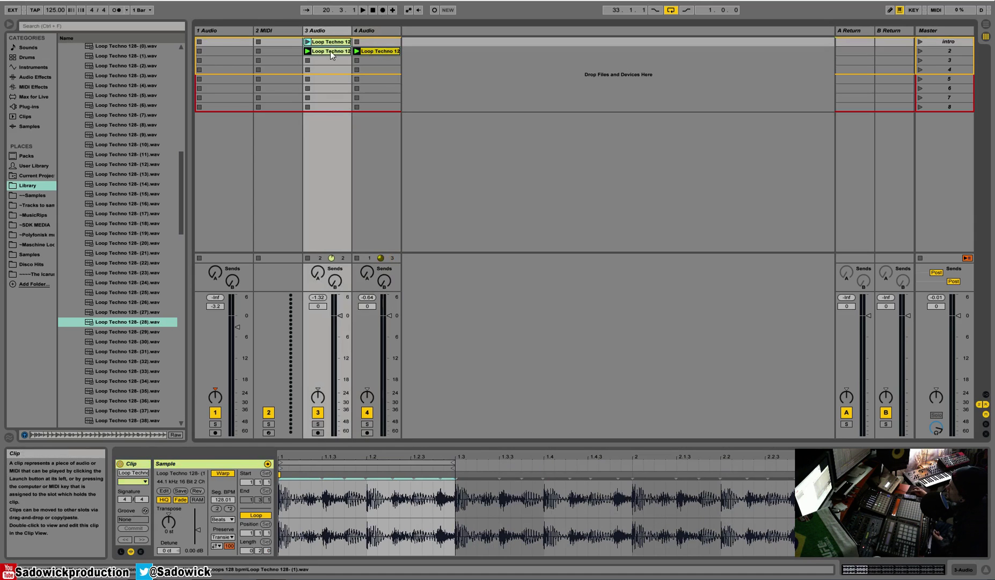
click(377, 53)
click(331, 53)
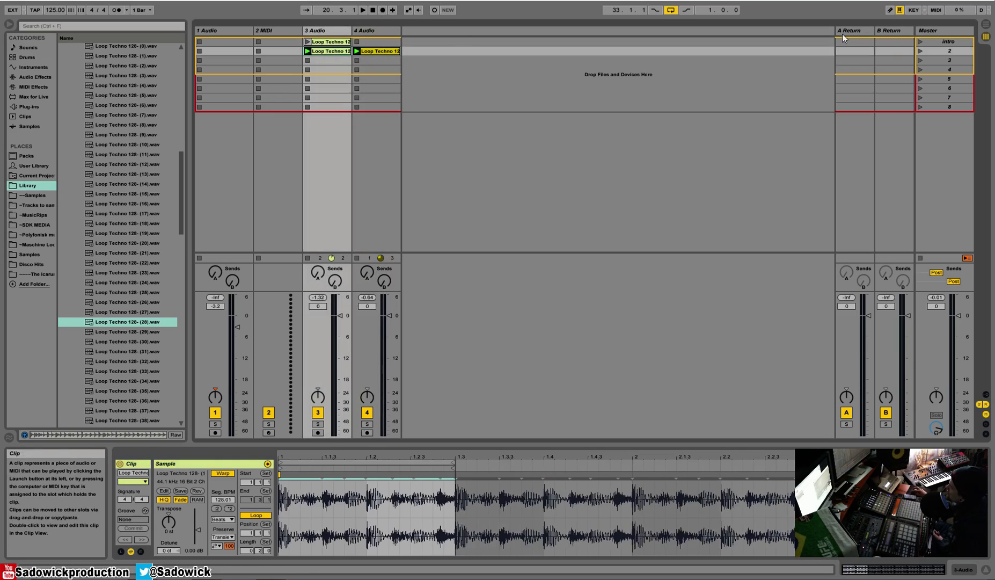
Step: Duplicate scene 2 and add Loop Techno 128- (43).wav to the copy on a new audio track, auditioning it against the intro
right_click(954, 54)
click(888, 72)
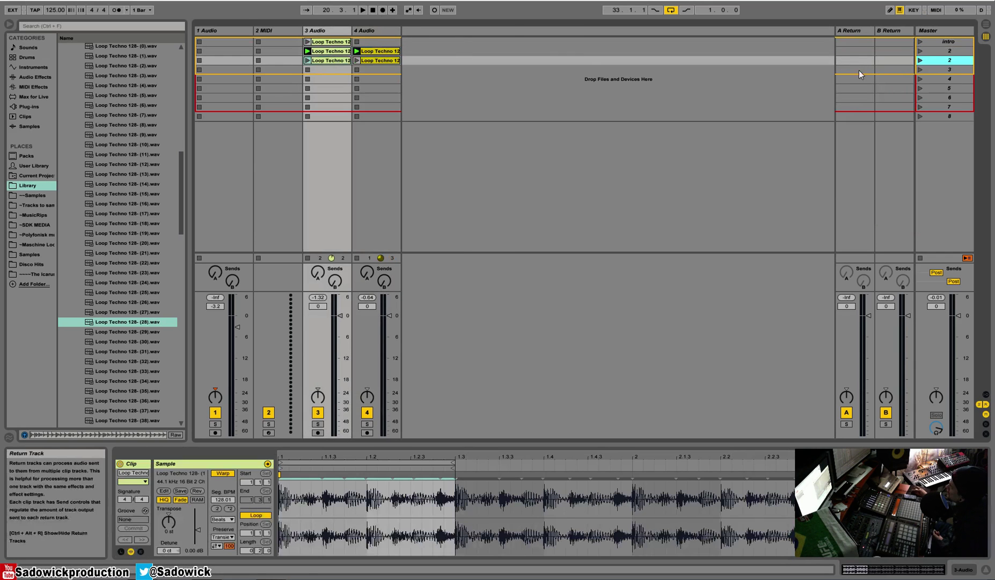
scroll(158, 294, down, 5)
click(133, 303)
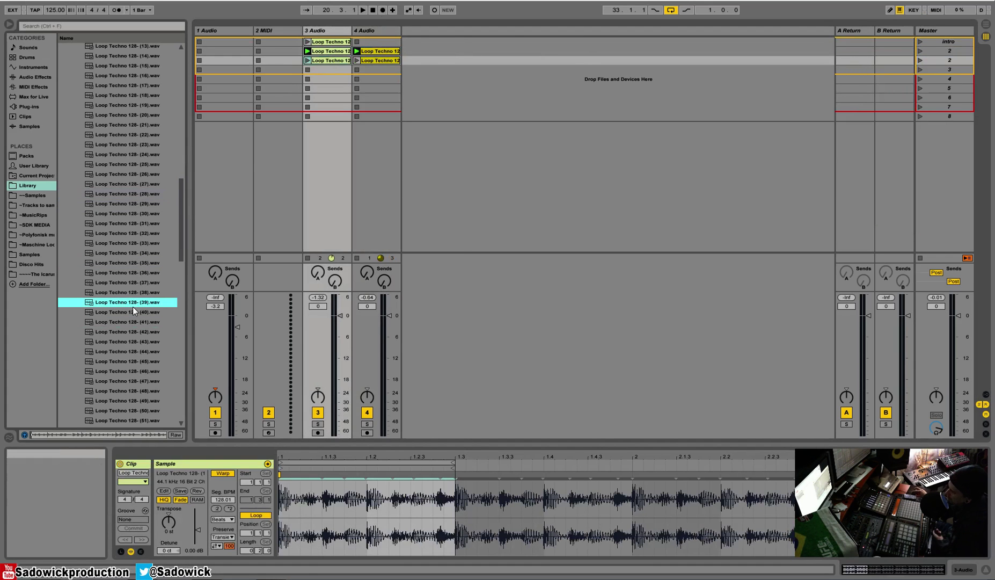
click(132, 342)
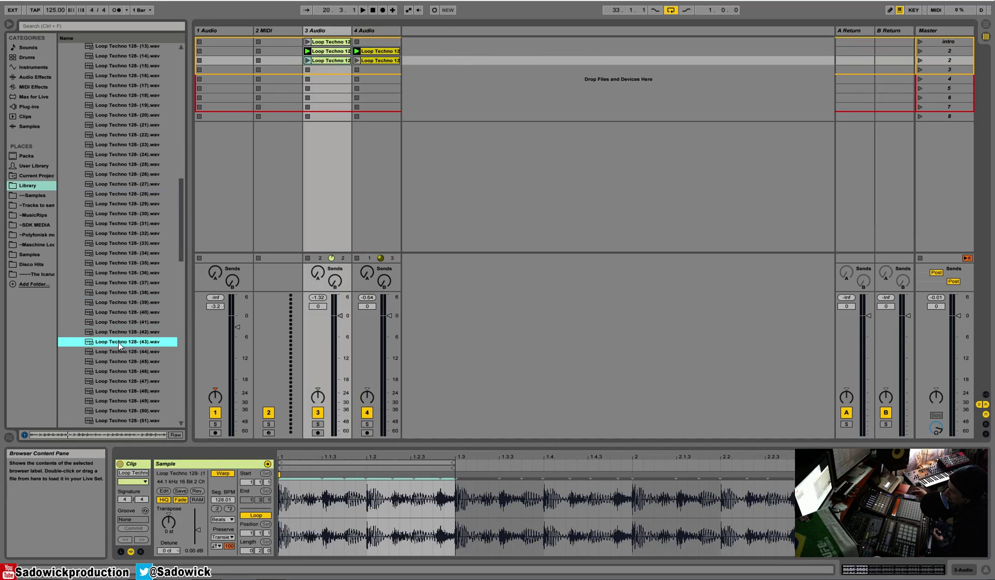
drag(460, 64, 461, 62)
click(920, 60)
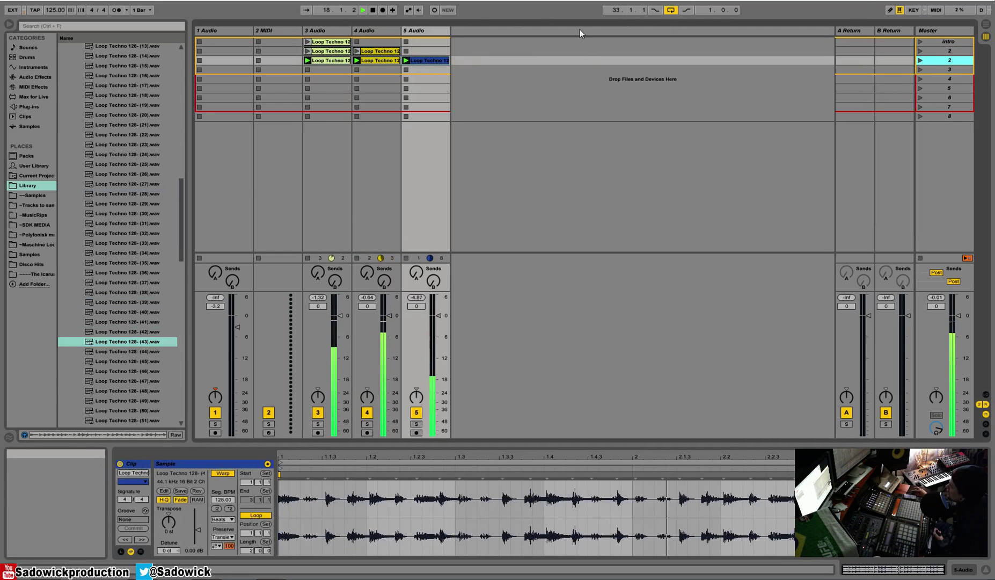
click(920, 42)
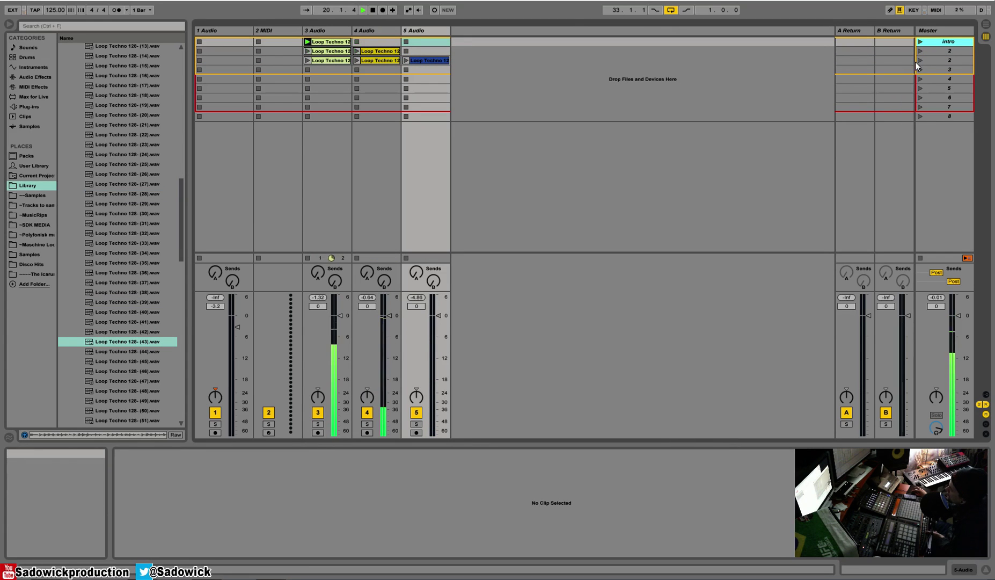
Step: Set the global launch quantization to 8 Bars and launch the intro, second and third scenes to test the delayed switching
click(143, 10)
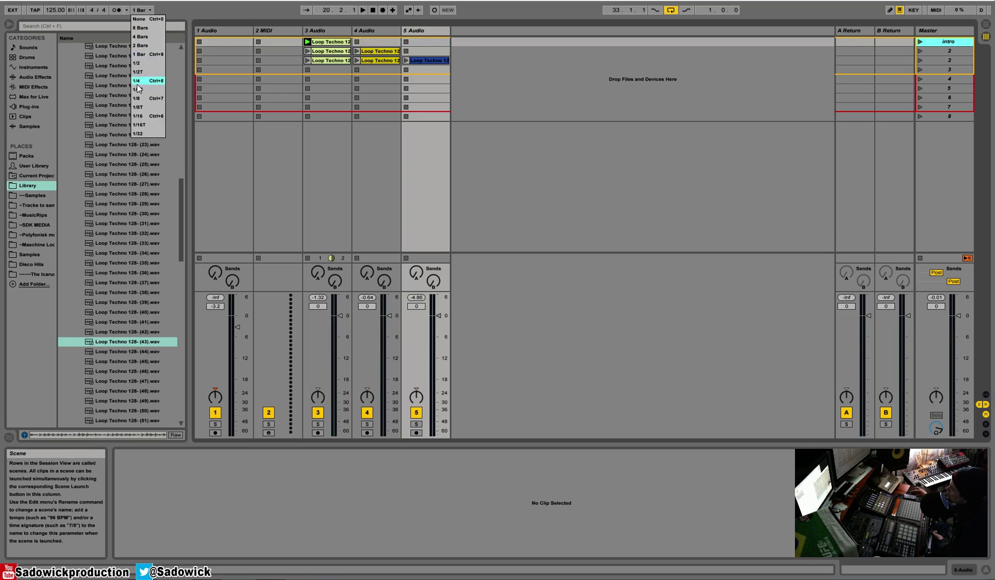
click(155, 28)
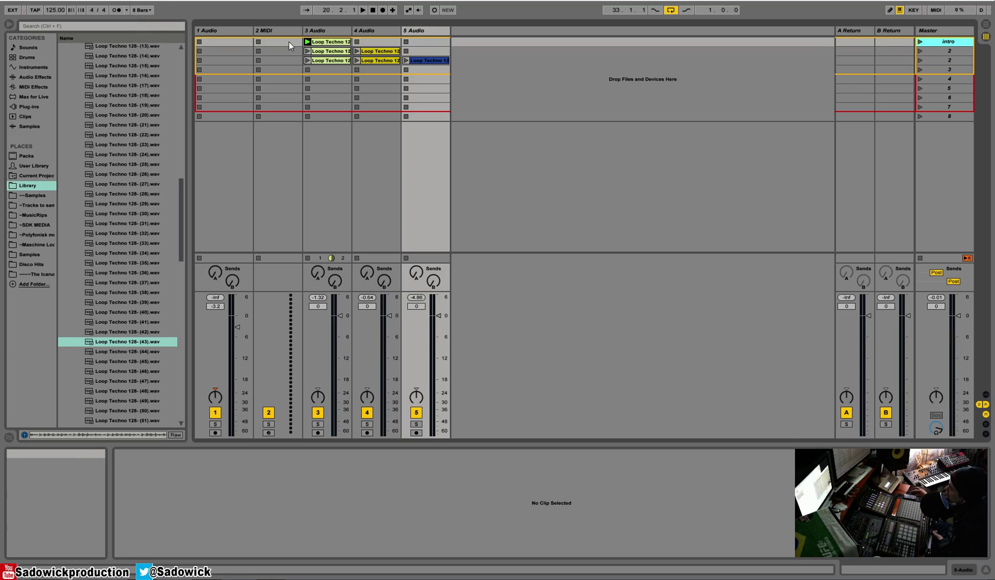
click(921, 42)
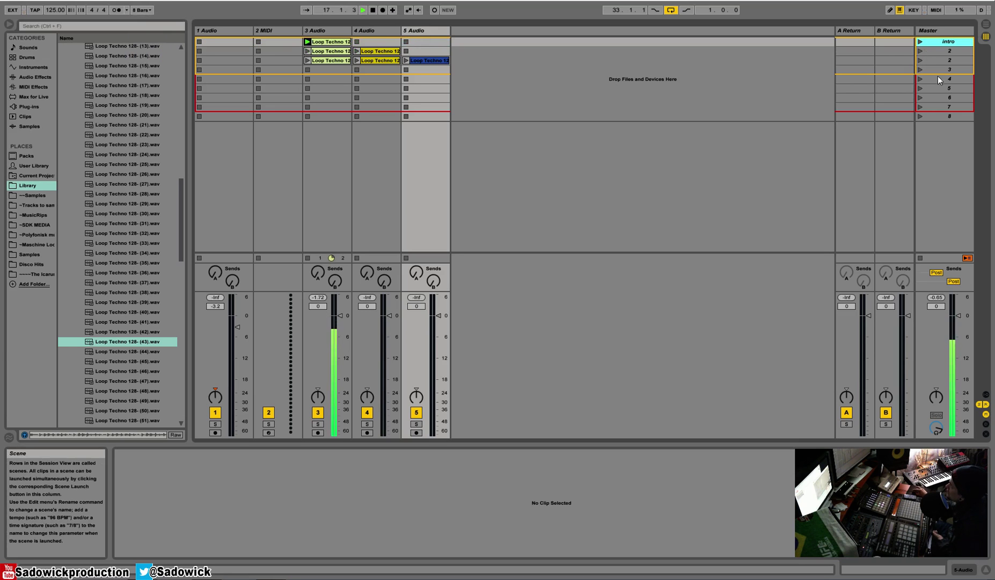
click(919, 51)
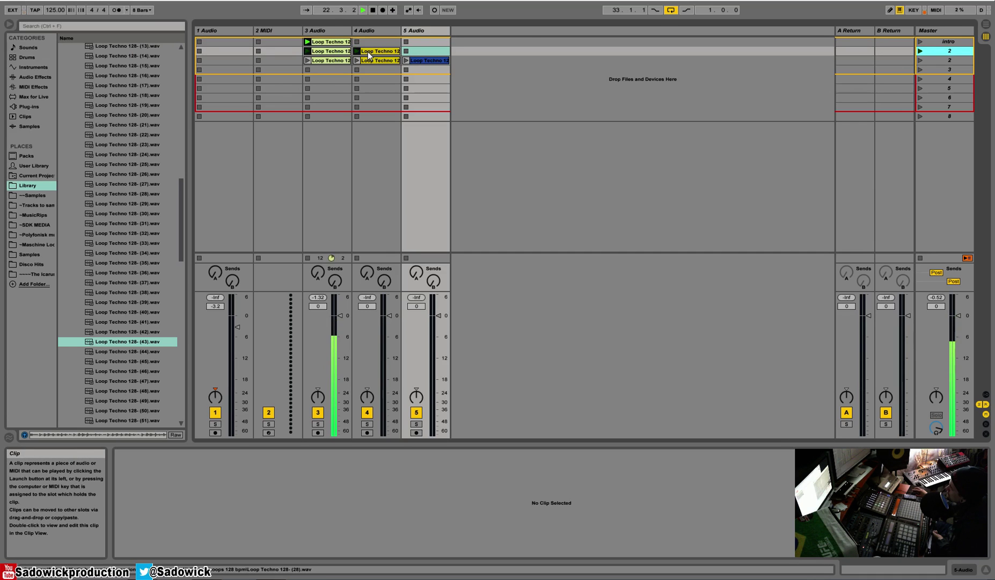
click(920, 60)
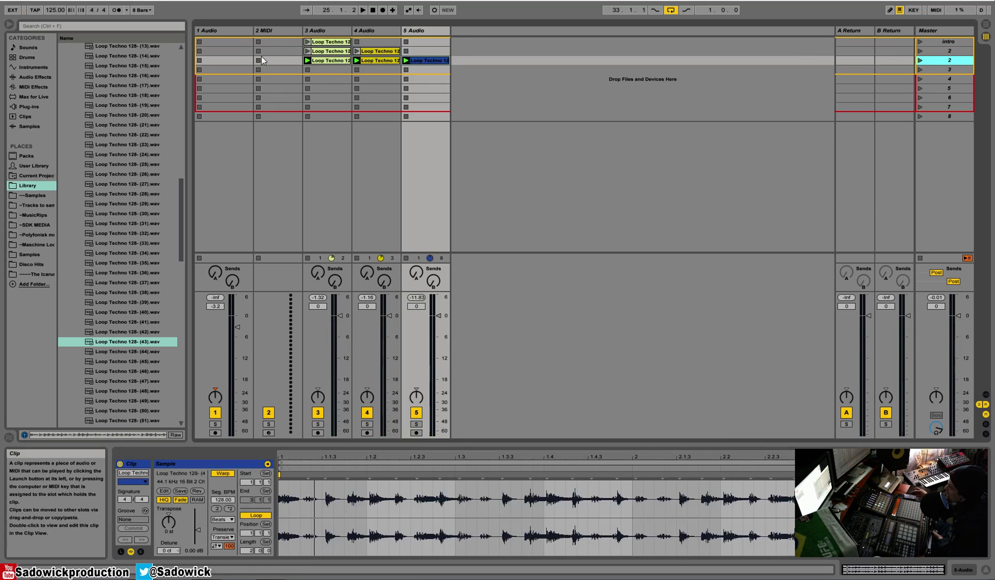
click(920, 51)
key(space)
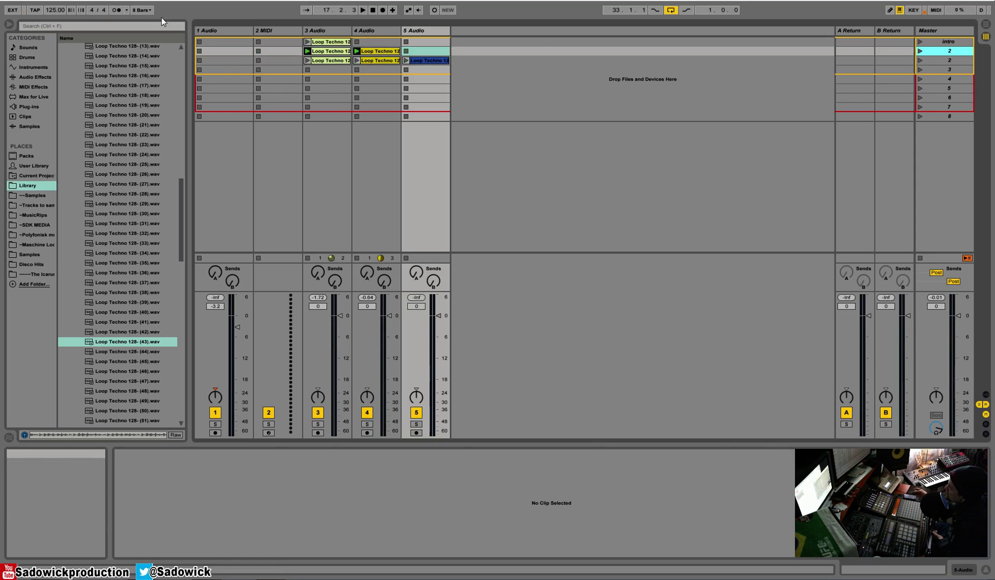
Step: Set the global launch quantization to None and switch repeatedly between the scenes to test immediate launching
click(143, 11)
click(139, 19)
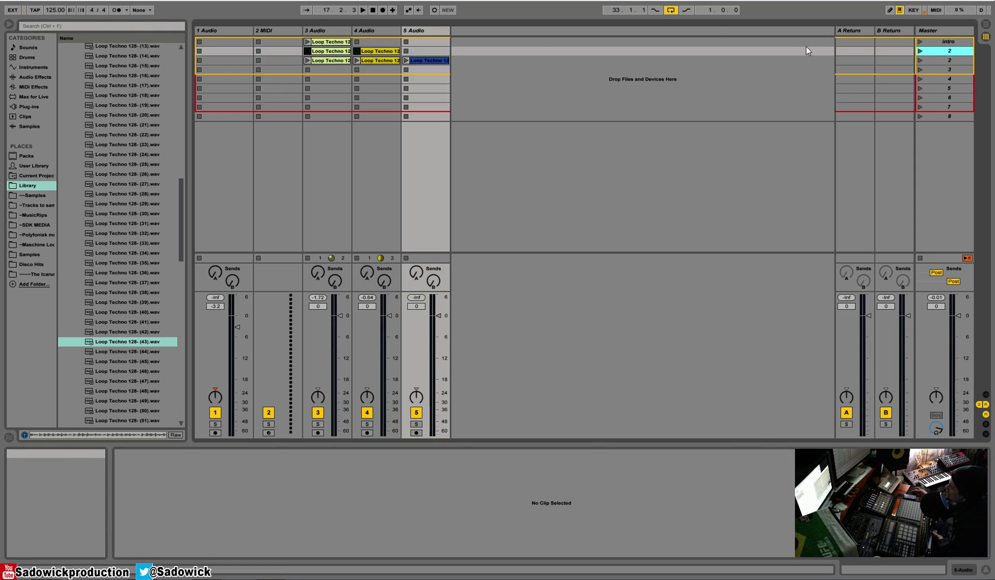
click(917, 41)
click(920, 50)
click(919, 60)
click(920, 51)
click(920, 61)
click(921, 52)
click(920, 60)
Step: Set the global launch quantization to 1 Bar
click(142, 9)
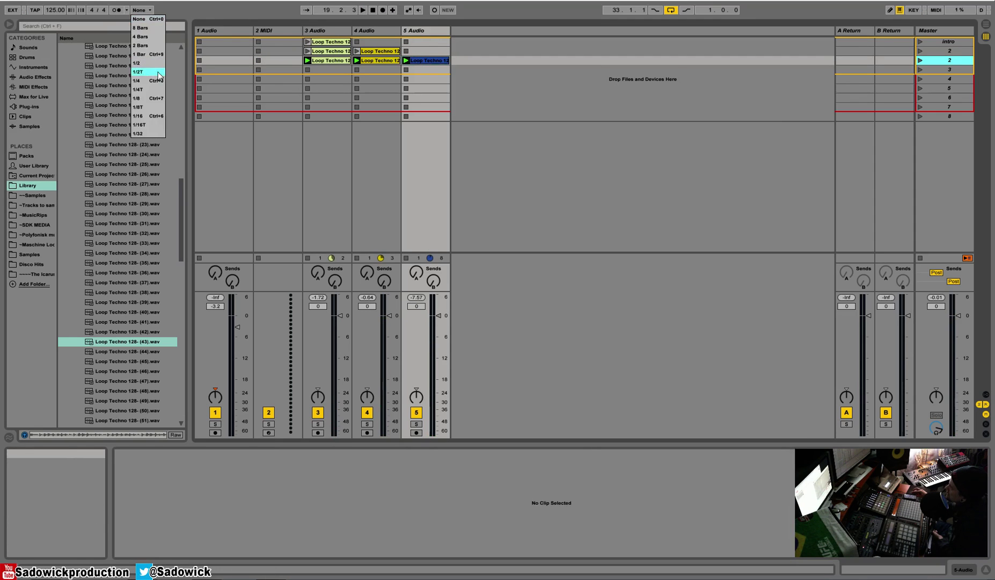
click(151, 55)
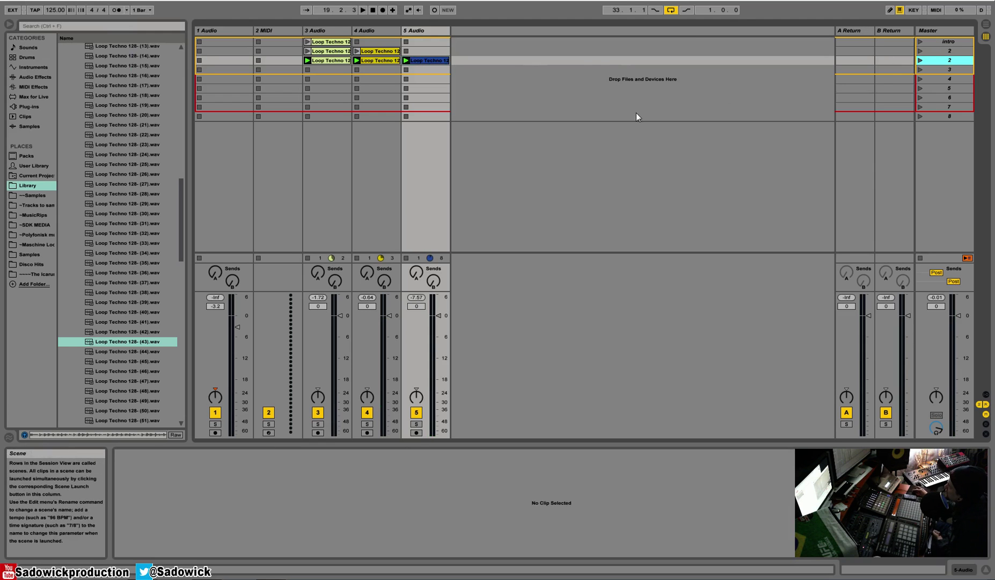
Step: Insert a new MIDI track after track 5 and select its slot in the third scene
right_click(462, 33)
click(473, 46)
click(472, 60)
right_click(468, 60)
click(455, 60)
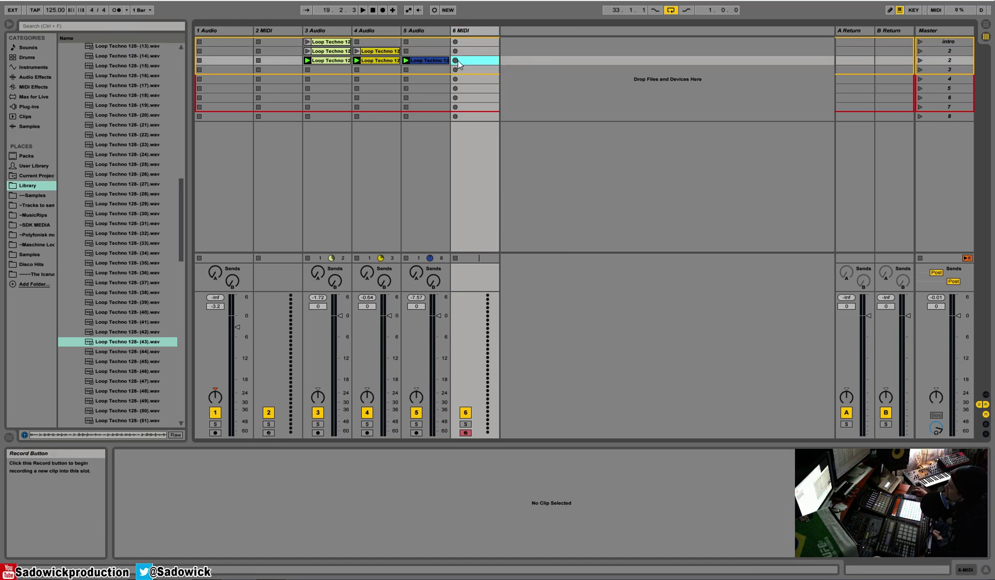
Step: Duplicate the second scene and insert an empty MIDI clip in track 6's slot of the third scene
right_click(940, 53)
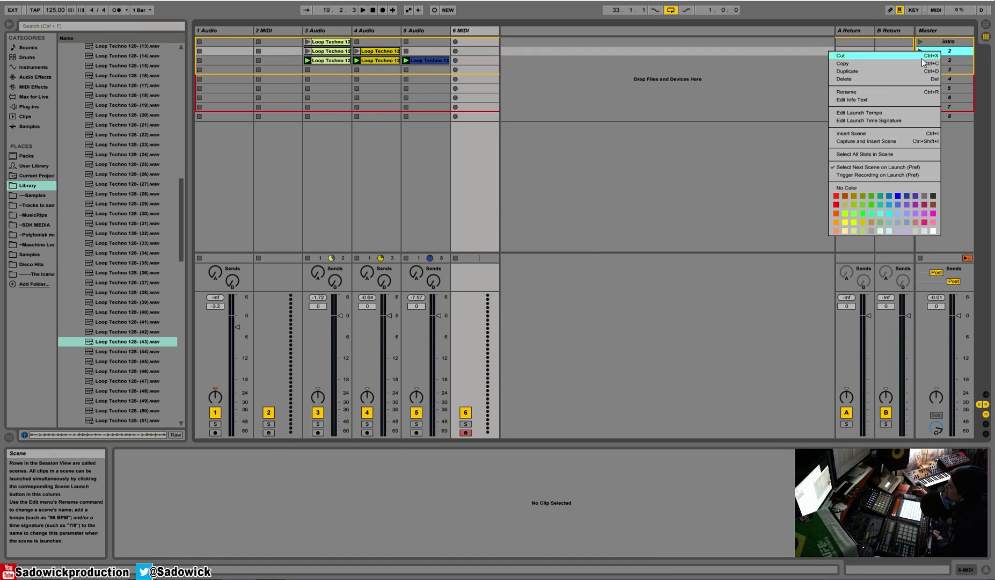
click(888, 71)
click(455, 60)
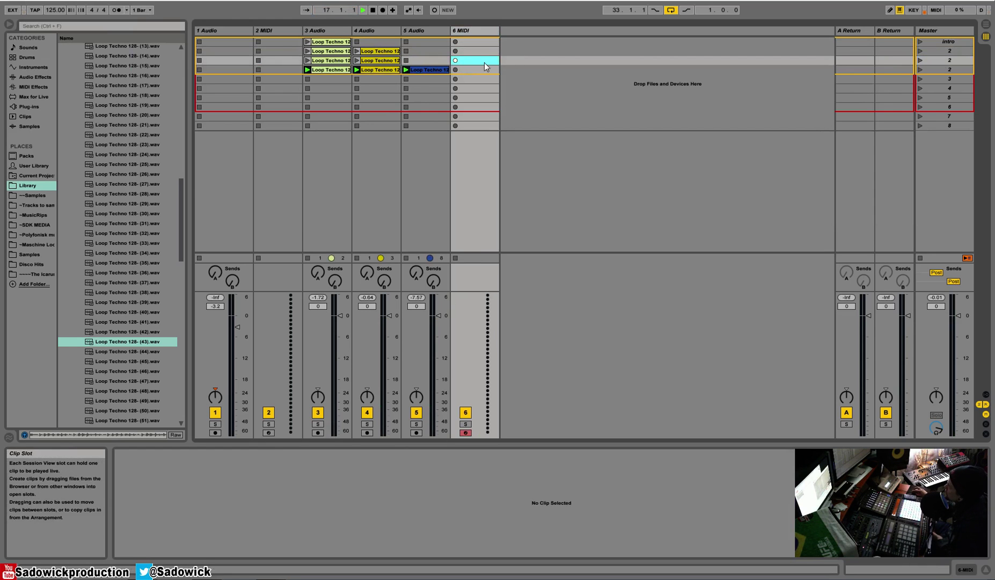
right_click(476, 62)
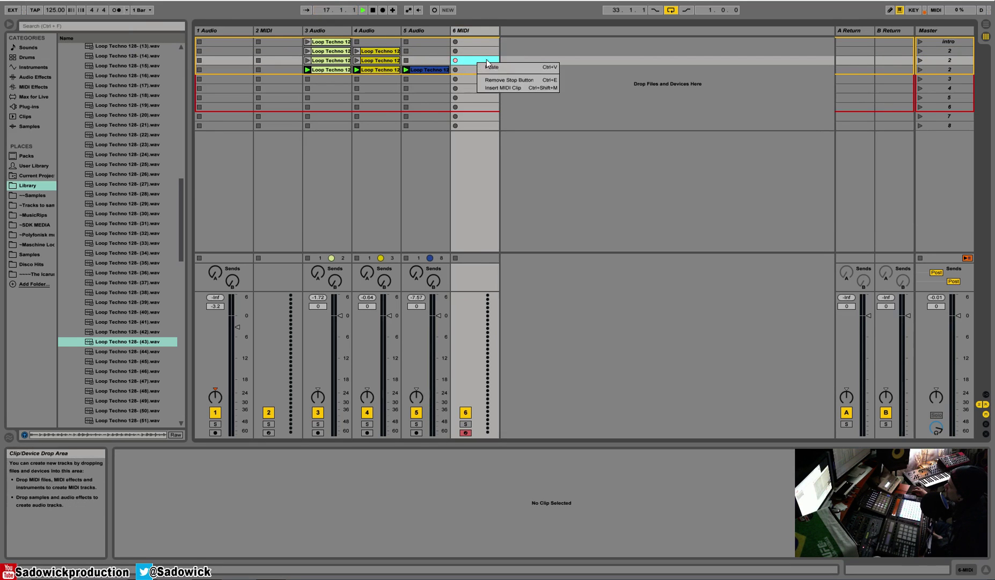
click(503, 86)
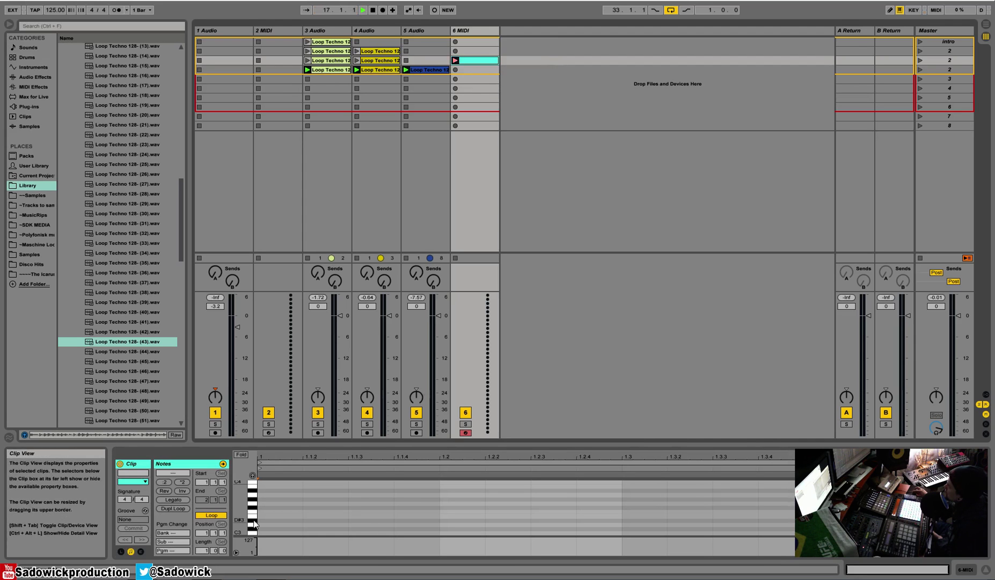
Step: Enable Draw Mode and draw seven sixteenth notes over the MIDI clip's first three beats, two of them stacked on the fourth sixteenth
click(891, 11)
click(279, 507)
click(417, 486)
click(416, 511)
click(508, 524)
click(555, 499)
click(644, 507)
click(735, 520)
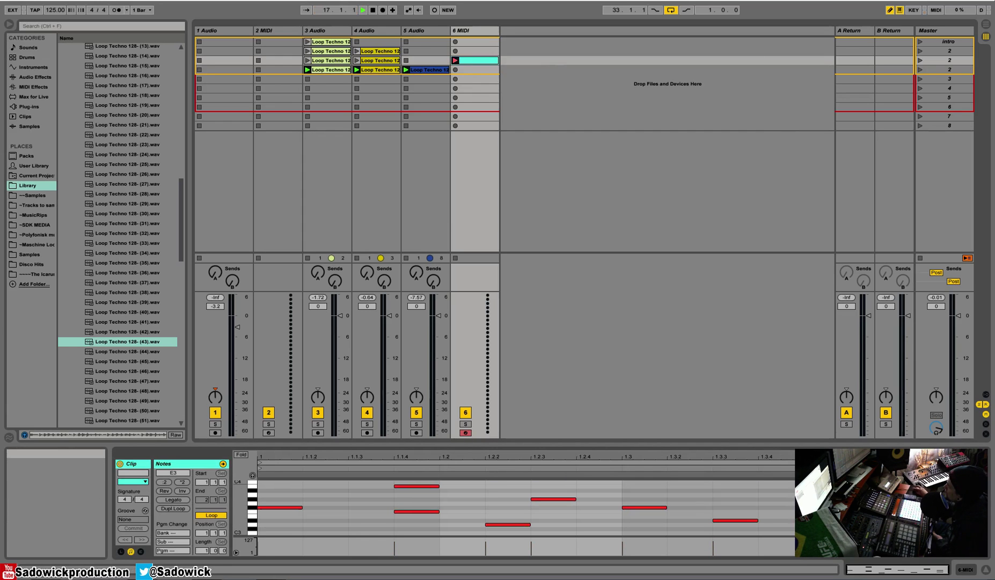
Step: Load the Fat Leather Bass preset from Analog's Bass instruments onto track 6
key(shift+Tab)
click(35, 75)
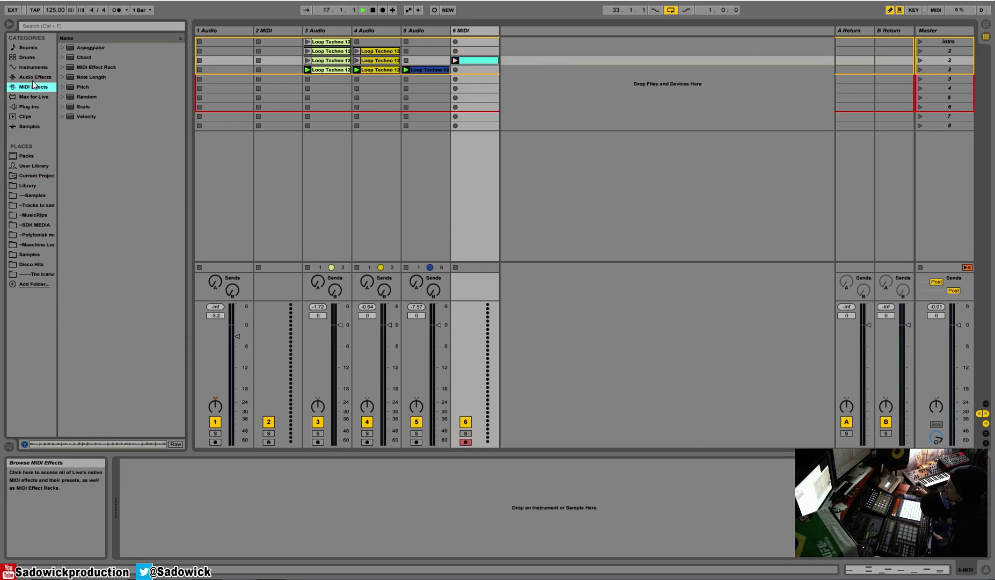
click(33, 67)
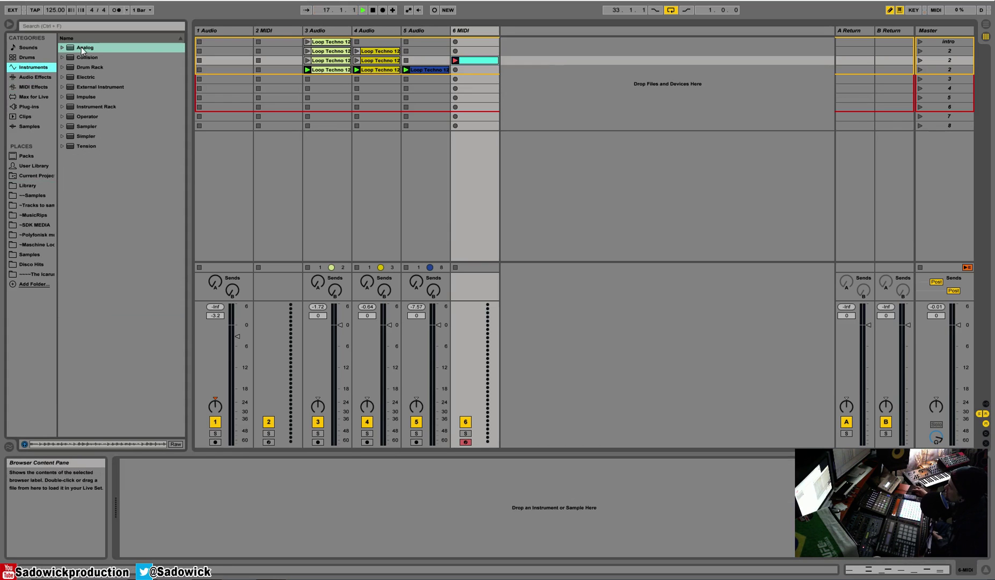
click(61, 50)
click(63, 58)
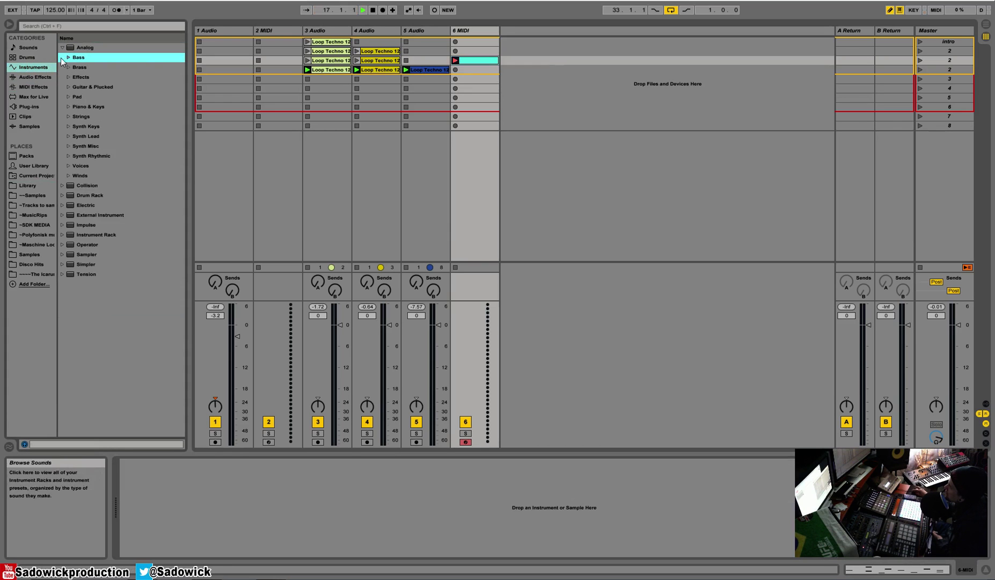
click(69, 57)
click(113, 150)
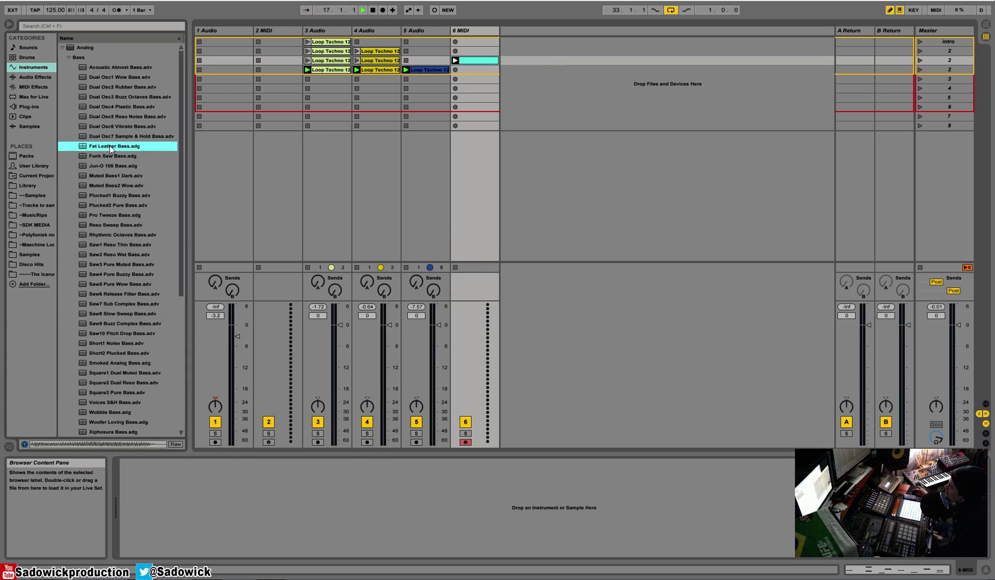
drag(152, 312, 196, 487)
drag(495, 325, 495, 324)
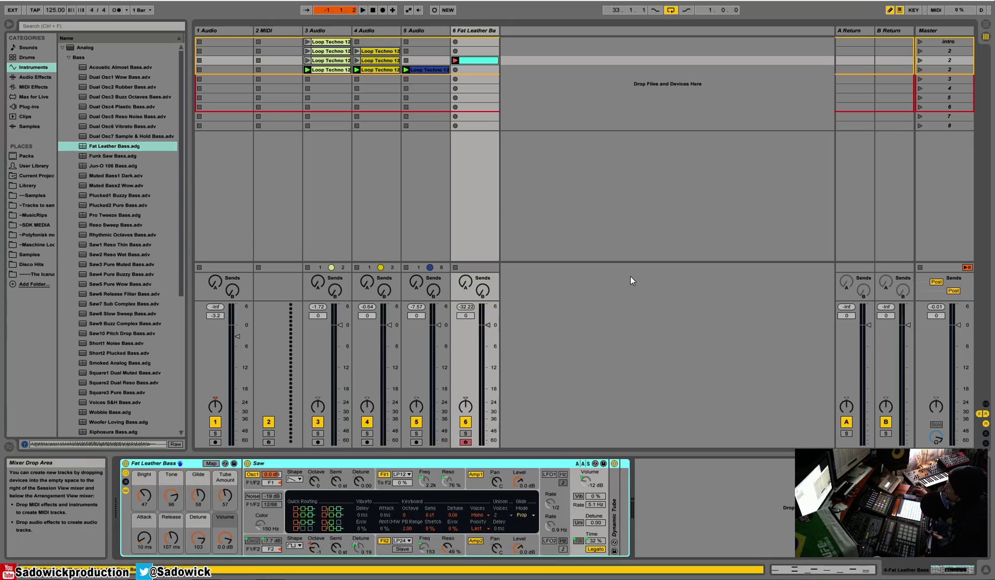
Step: Reset playback to the start, launch the bass clip, and switch between the third and fourth scenes
click(376, 14)
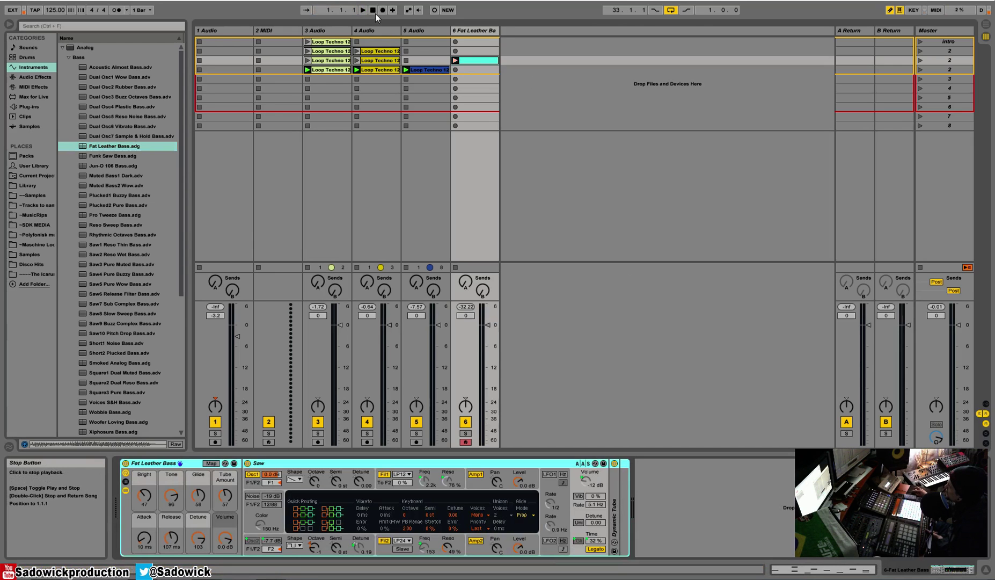
click(457, 60)
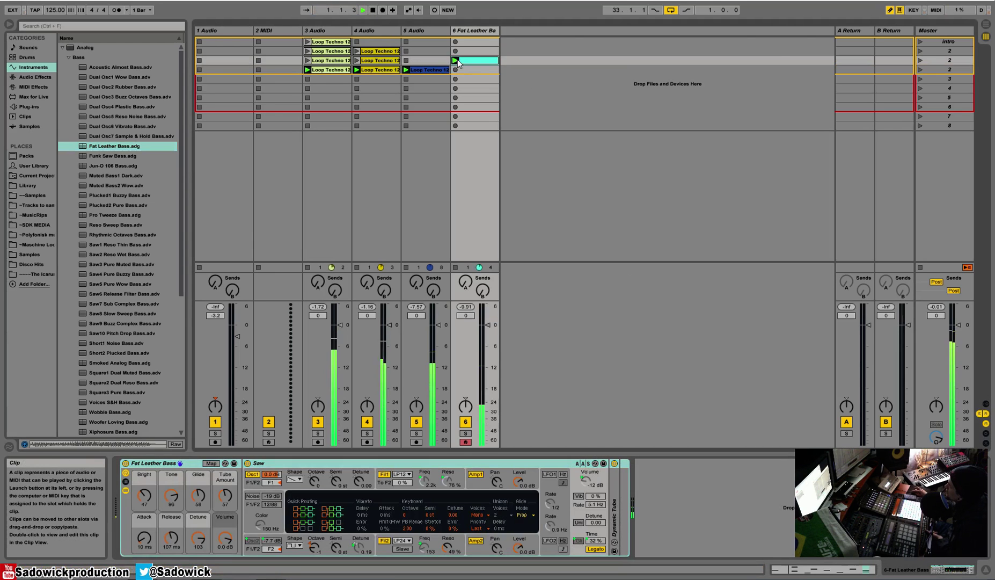
click(919, 60)
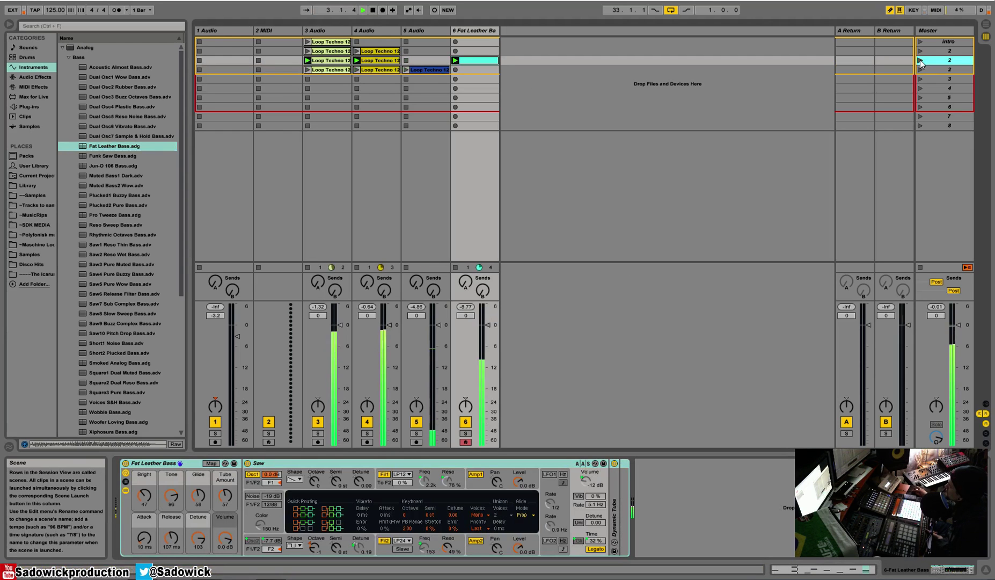
click(920, 70)
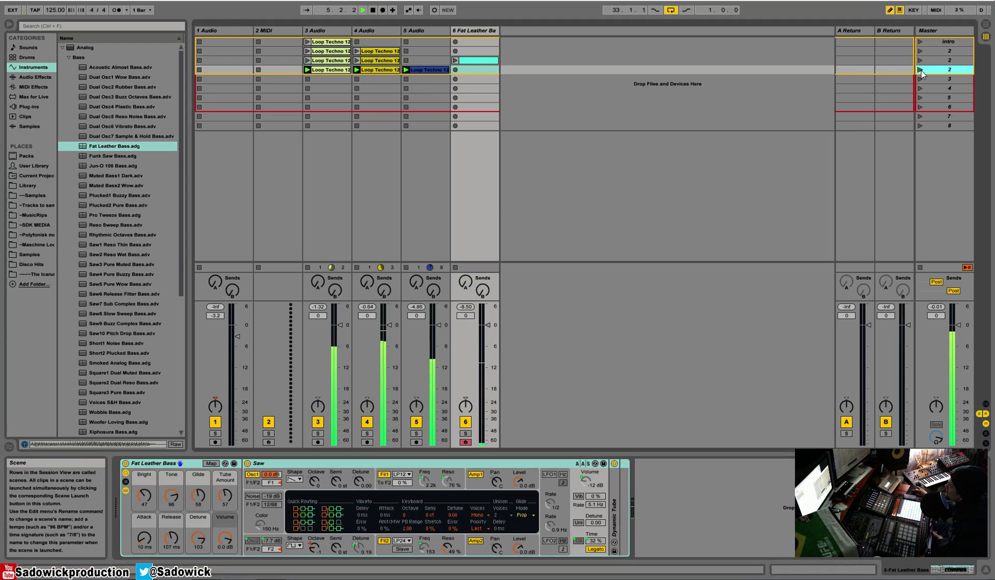
click(920, 60)
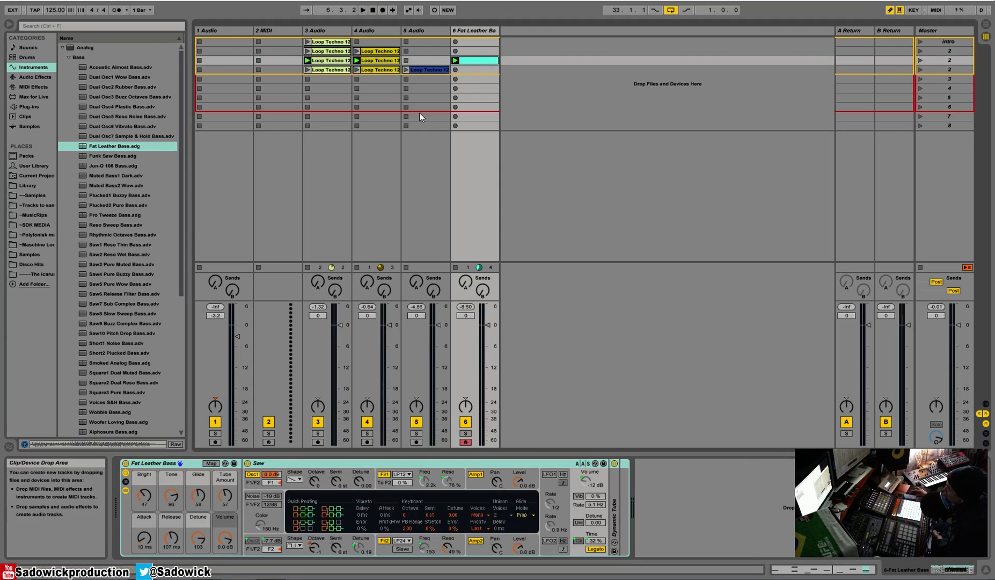
Step: Try loop lengths of 2 and 4 bars for the bass clip and return it to 1 bar
click(841, 569)
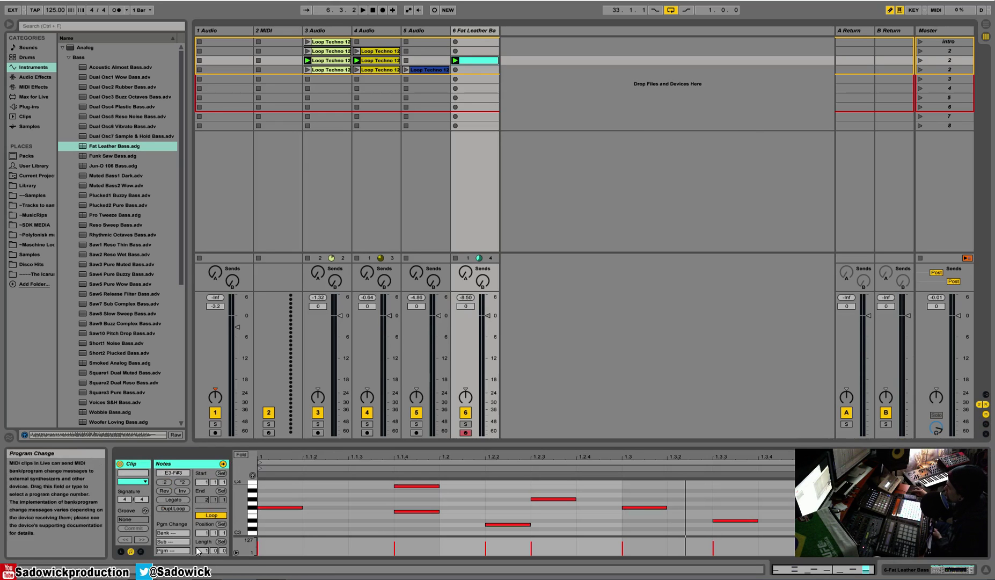
drag(203, 551, 203, 546)
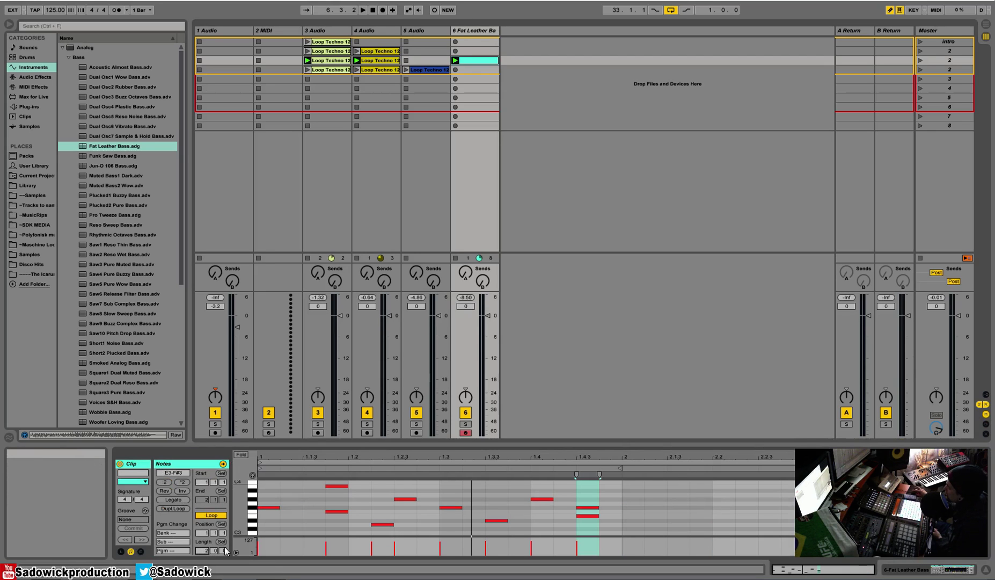
drag(203, 551, 203, 545)
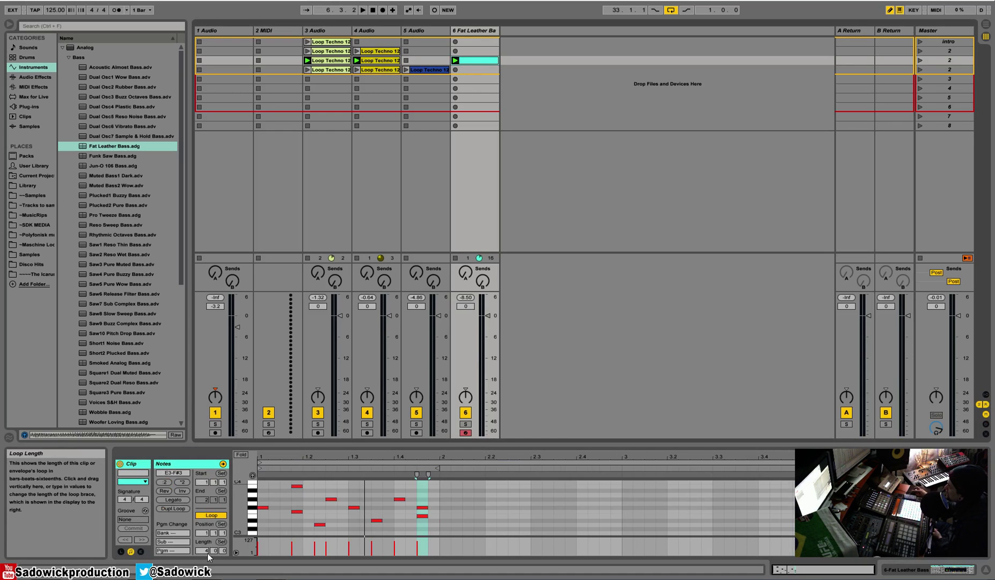
drag(204, 550, 203, 559)
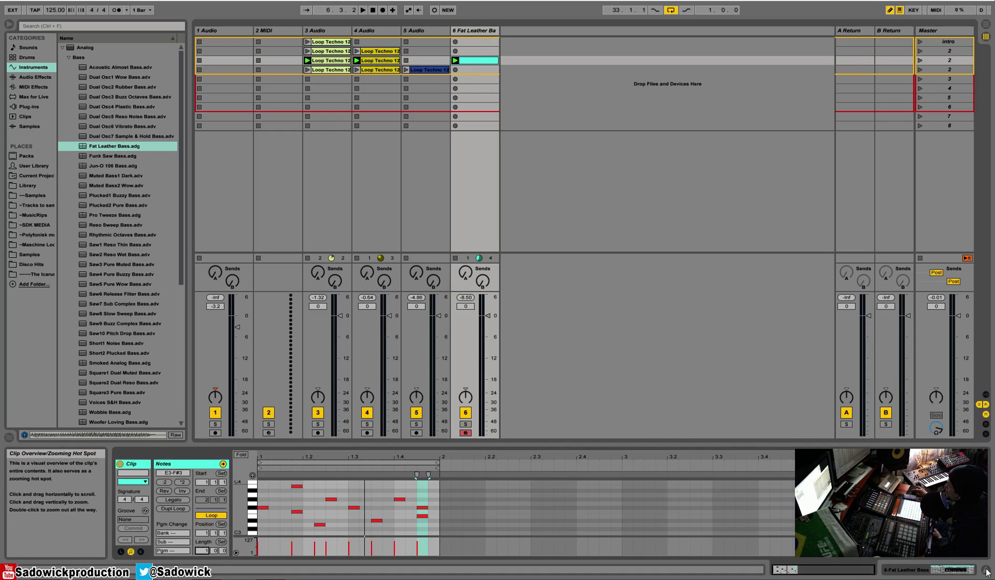
Step: Cut the Saw synth from the Fat Leather Bass rack and load the Saw2 Reso Wet Bass preset on track 6
key(shift+Tab)
right_click(309, 465)
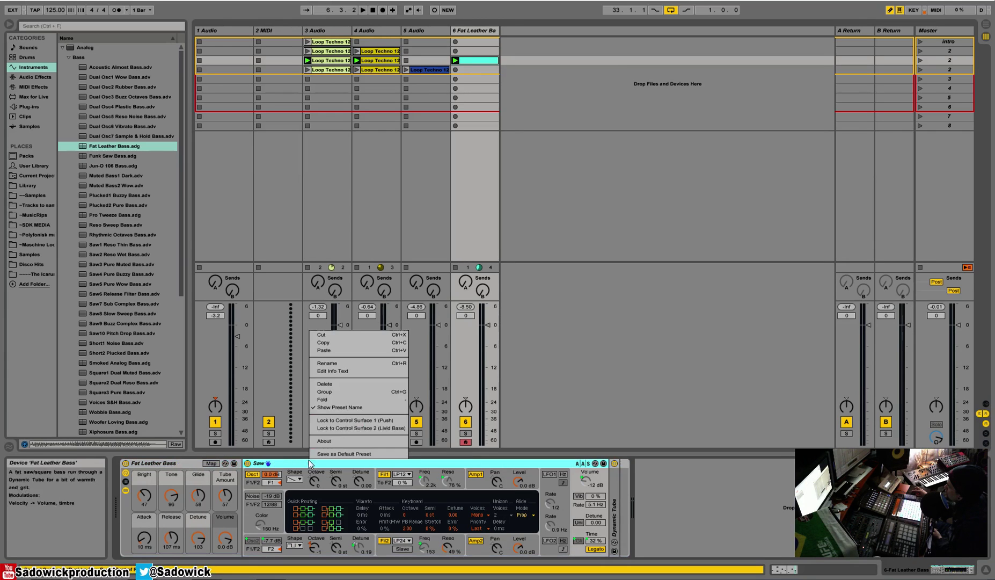
click(335, 332)
click(134, 254)
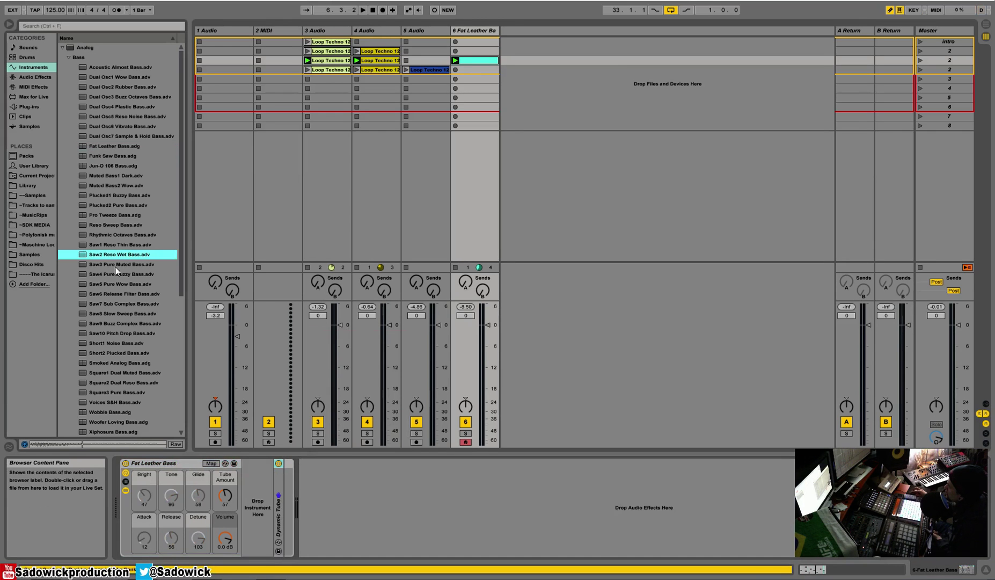
drag(221, 339, 355, 508)
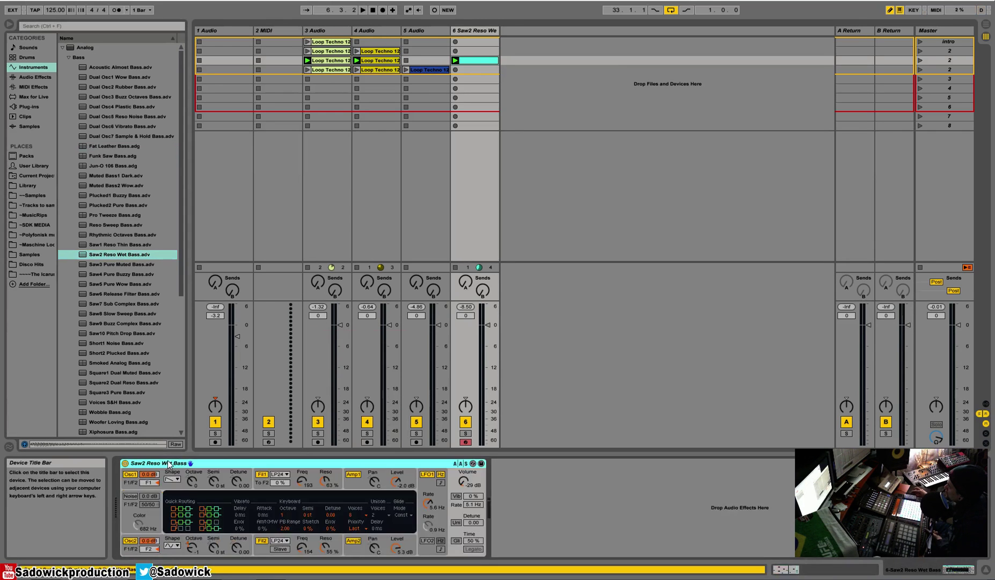
Step: Play the new bass sound and move the MIDI clip from the third scene up to the intro scene
key(space)
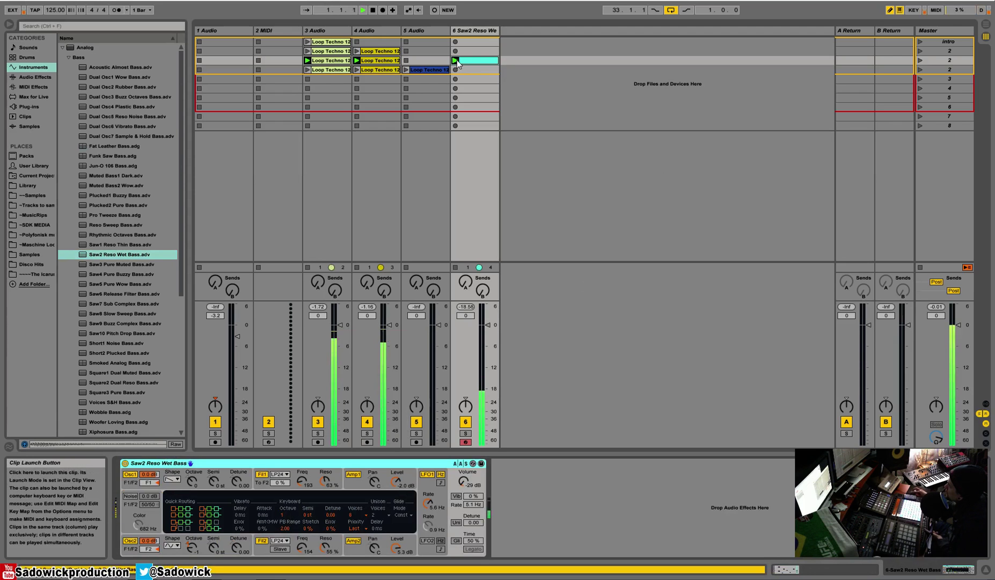
click(458, 42)
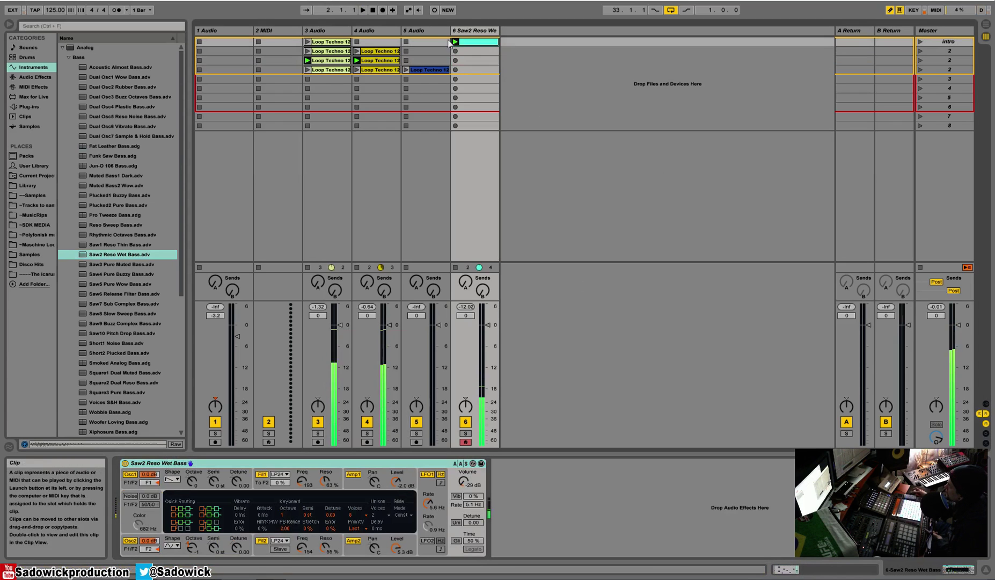
key(space)
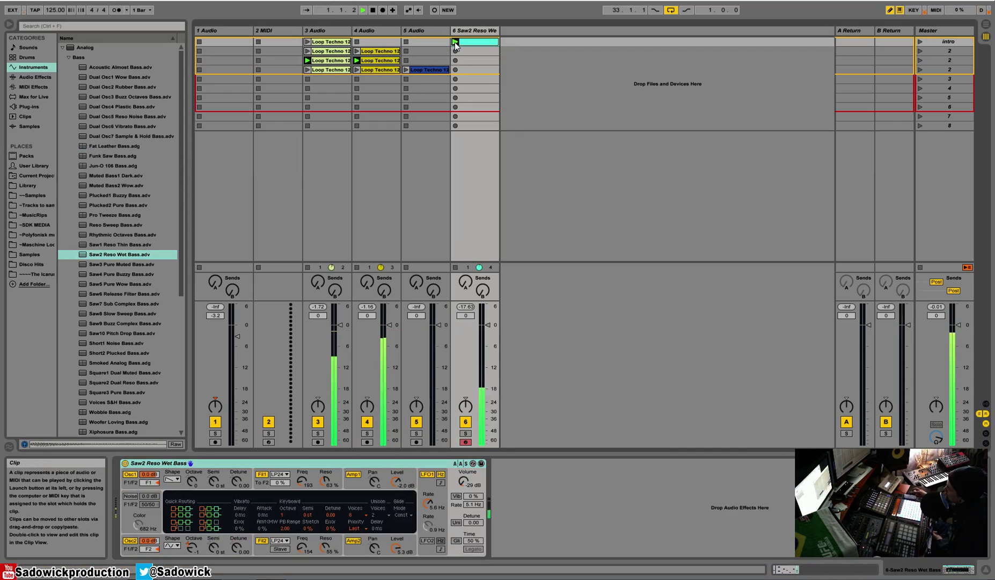
Step: Launch the intro scene to hear its loop together with the bass clip, and stop playback
click(359, 60)
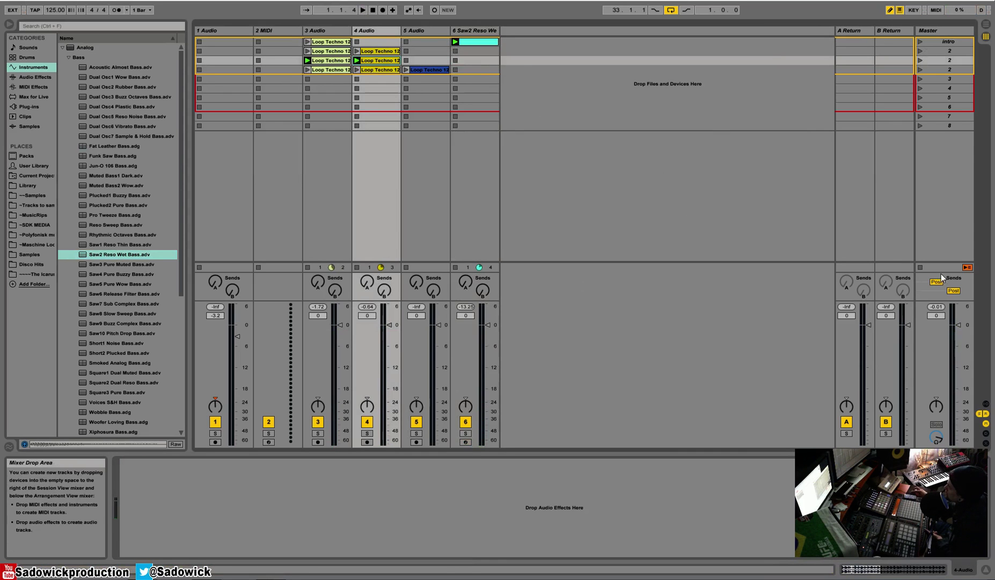
click(921, 42)
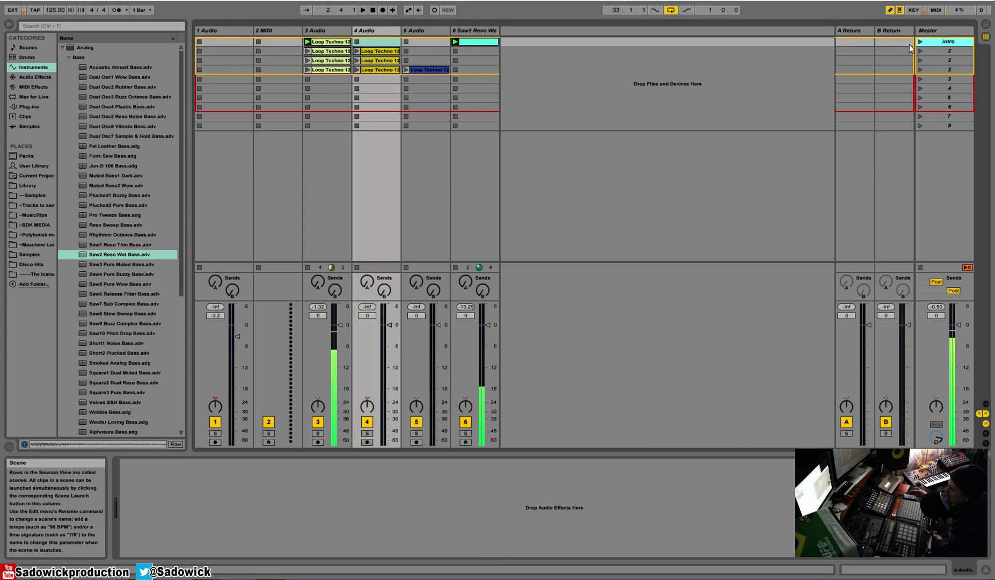
key(space)
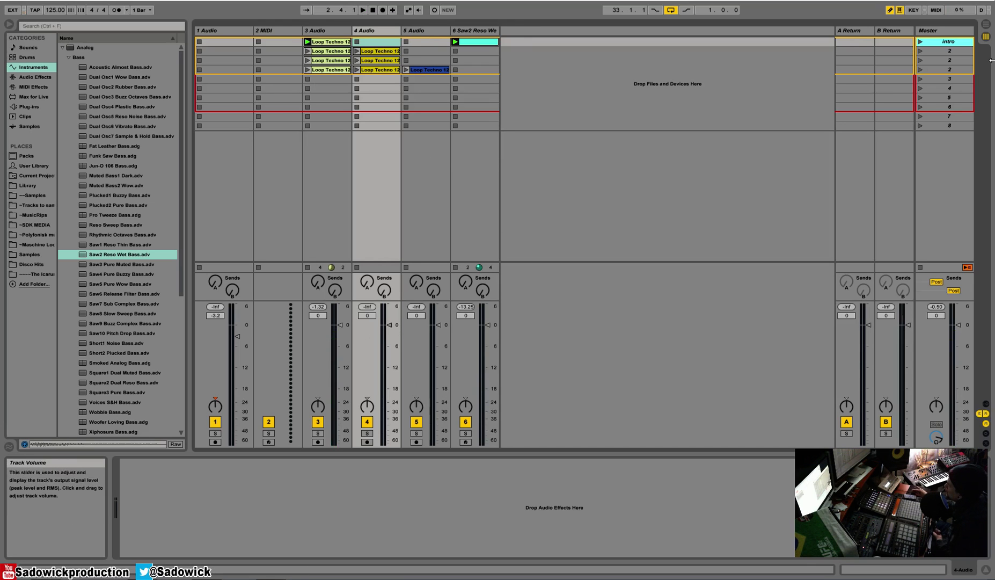
Step: Copy the fourth scene's three loop clips into the Arrangement View at bar 33
click(986, 24)
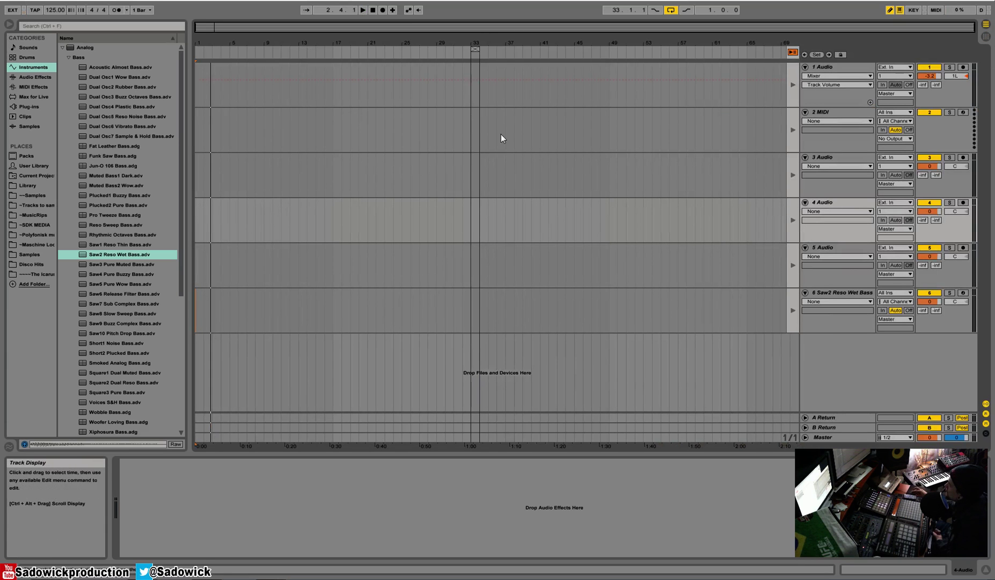
click(987, 36)
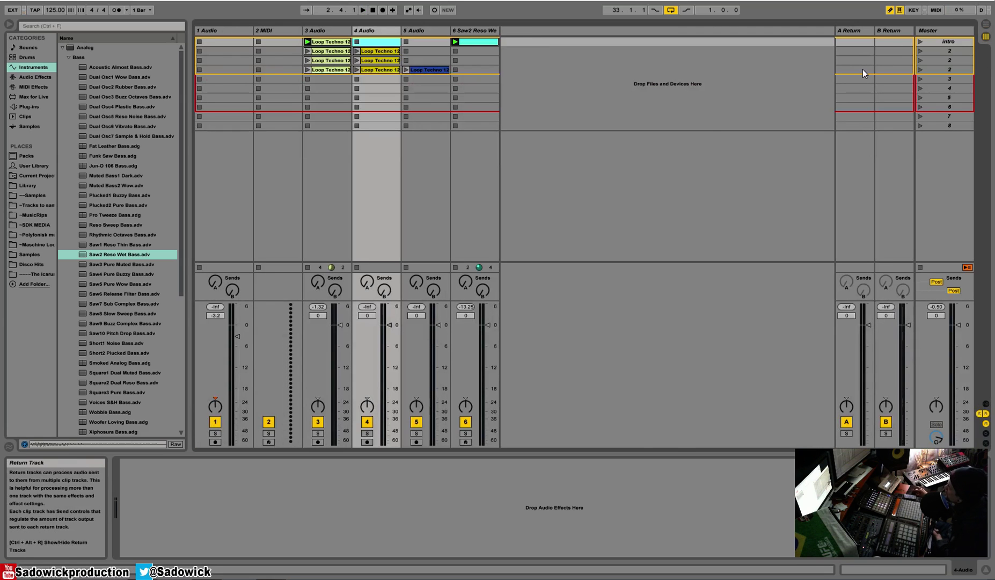
click(942, 69)
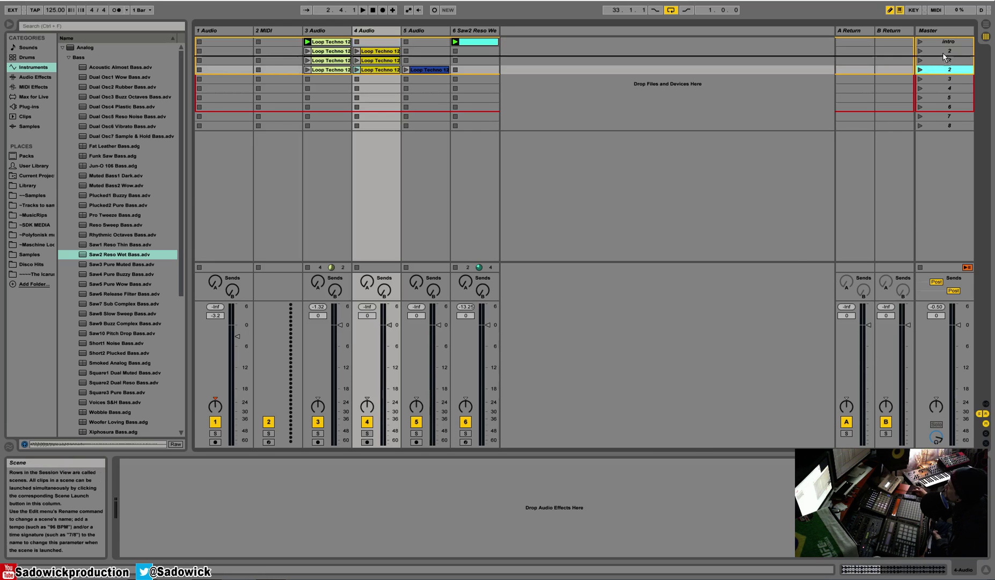
click(985, 24)
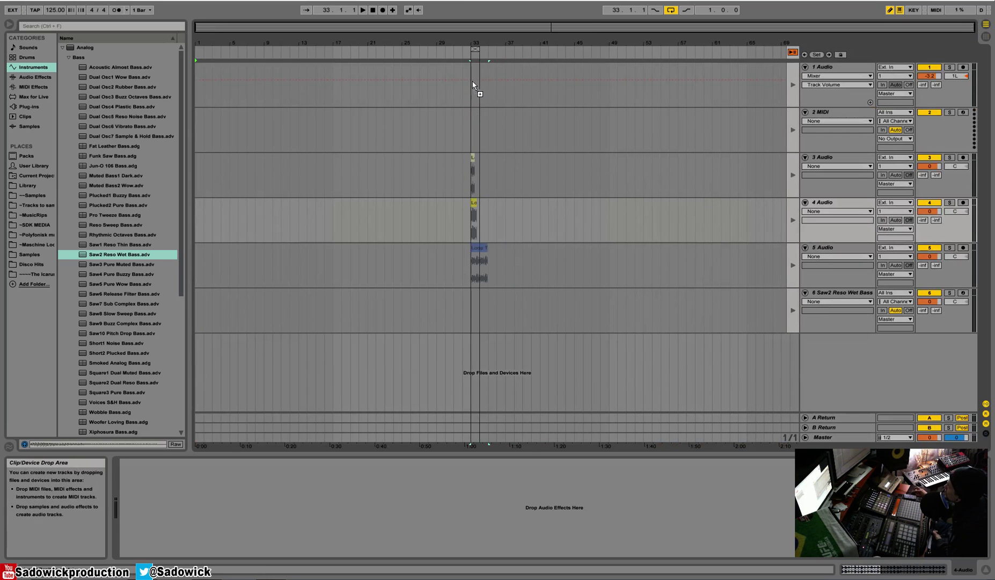
drag(473, 85, 473, 85)
drag(482, 42, 482, 69)
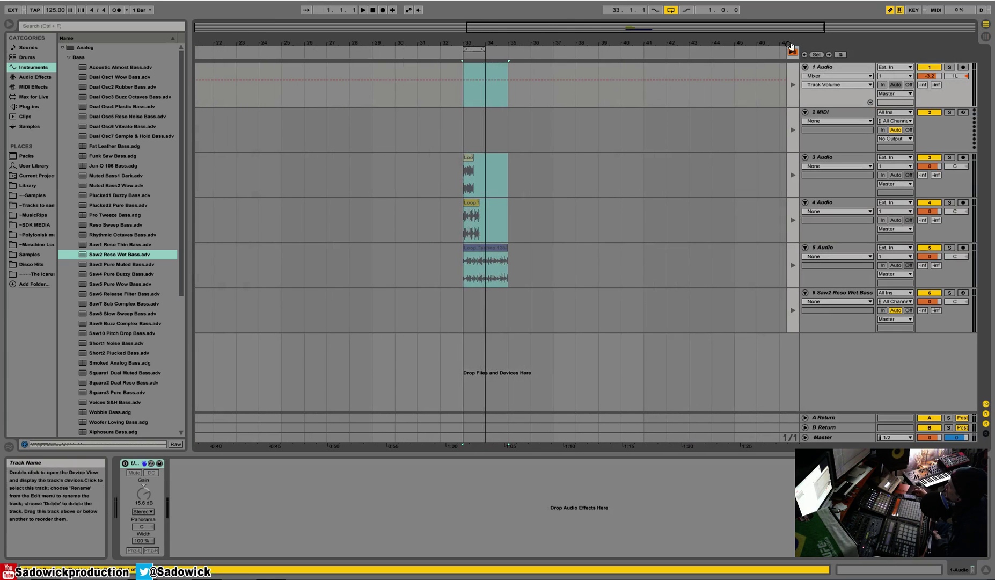
Step: Return all tracks to arrangement playback and select the loop clip on track 3 at bar 33
click(793, 53)
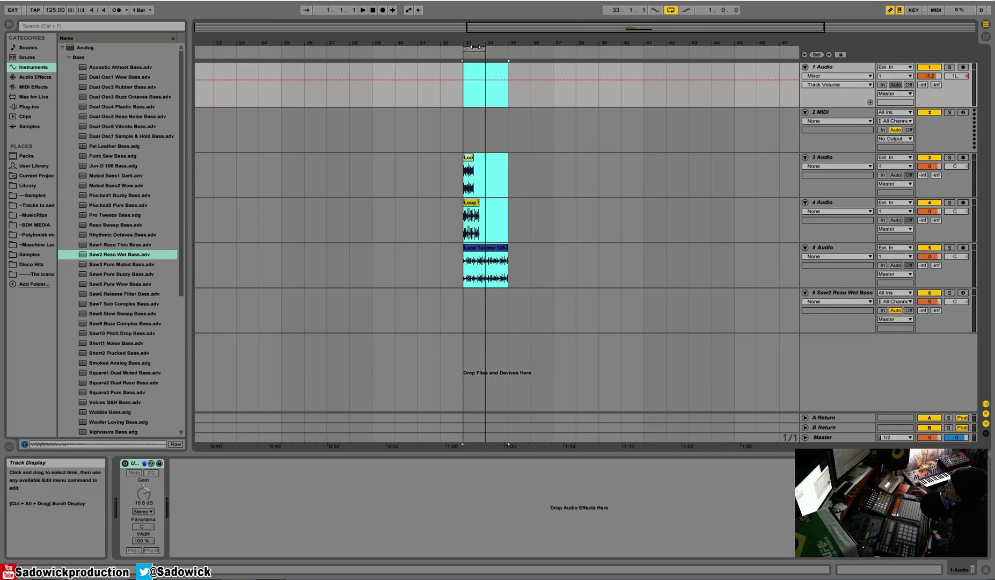
key(z)
click(463, 167)
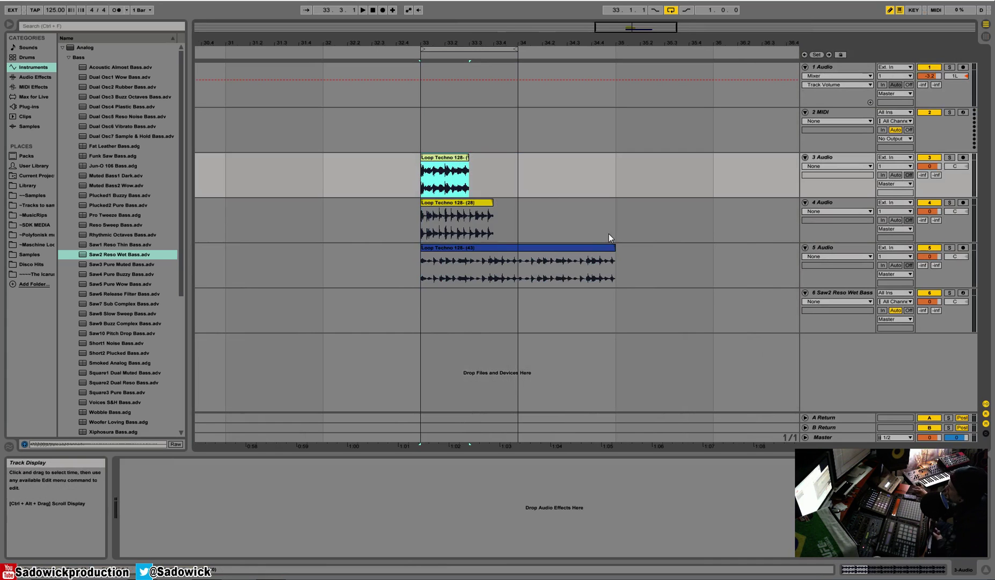
Step: Return to the Session View and launch the second scene to hear its loops
drag(572, 43, 571, 16)
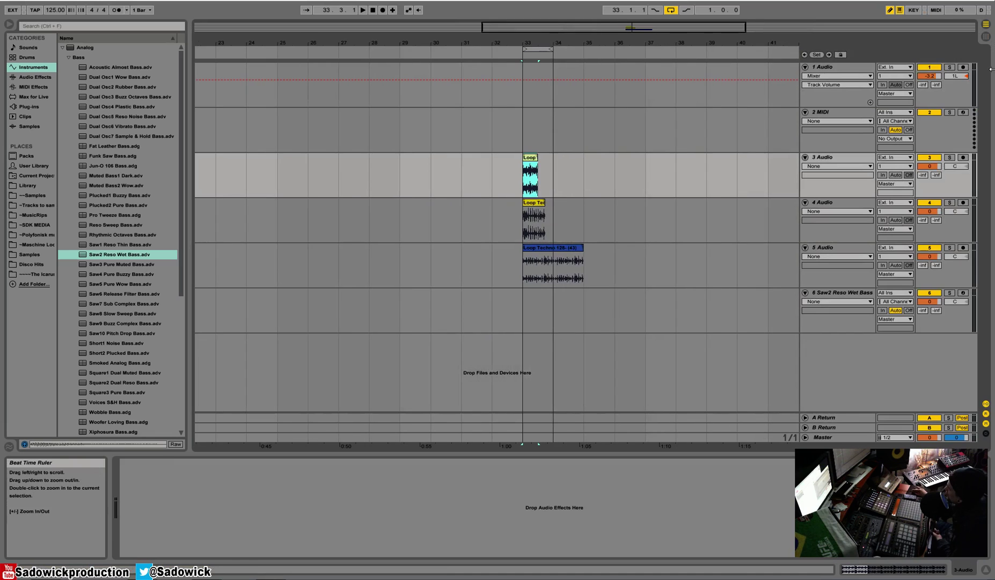
click(986, 37)
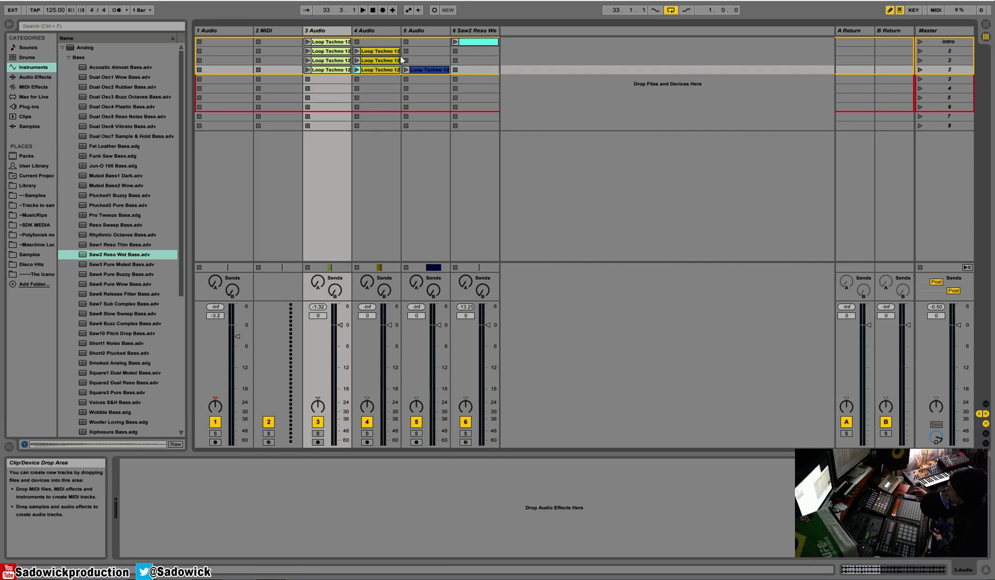
right_click(919, 127)
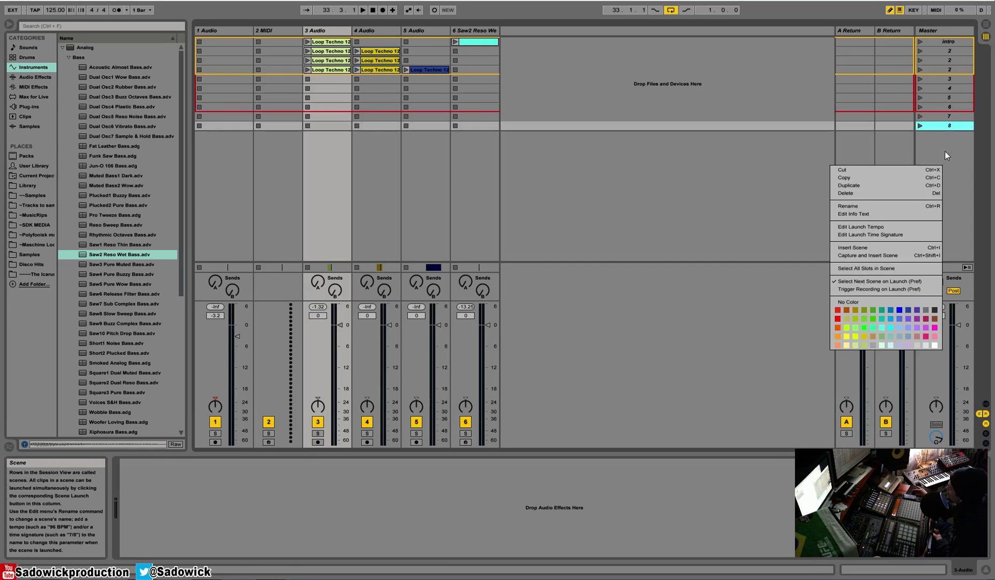
click(955, 132)
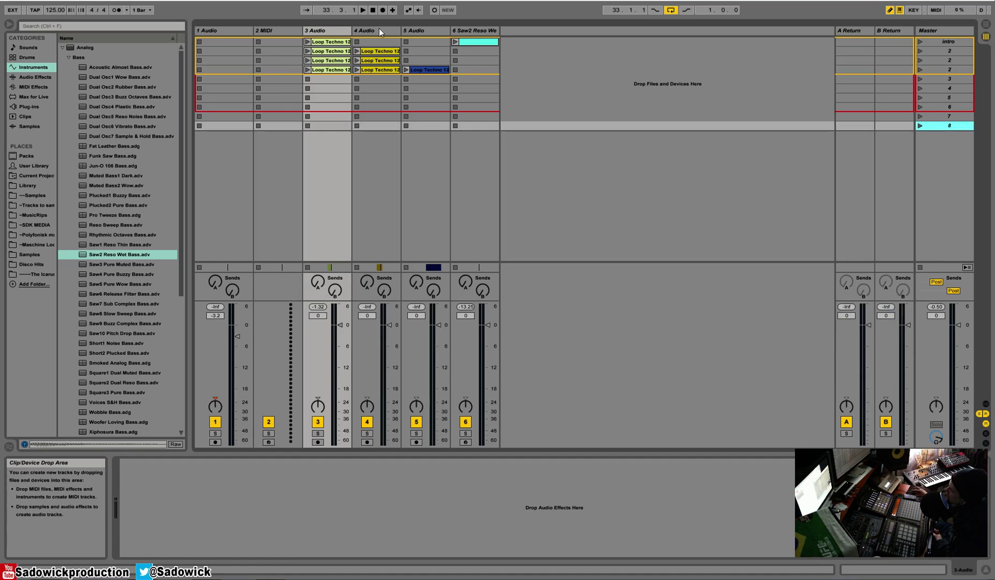
click(318, 69)
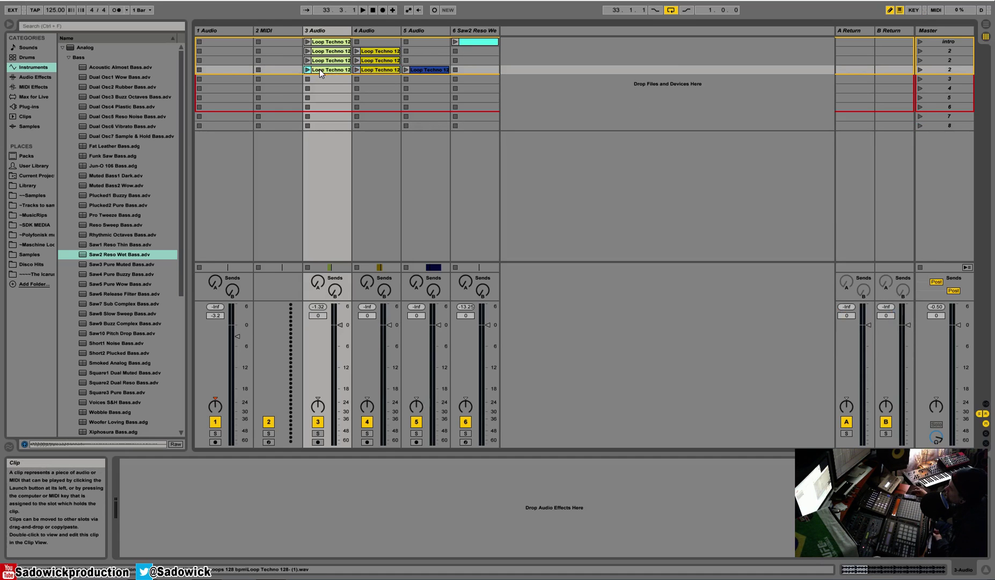
click(920, 51)
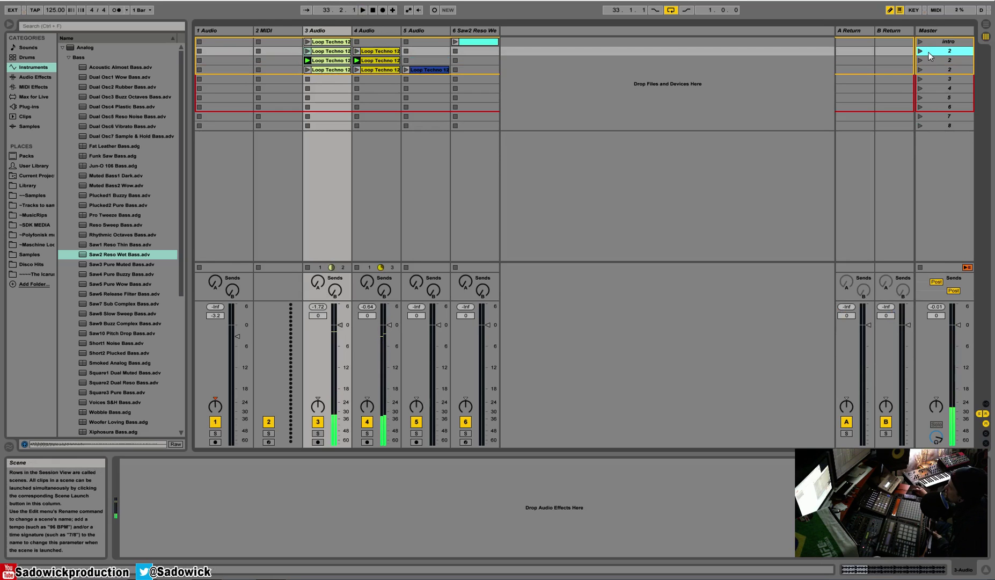
Step: Replace the third scene's clip on track 4 with Loop Techno 128- (46).wav from the Library
click(31, 186)
scroll(107, 271, down, 2)
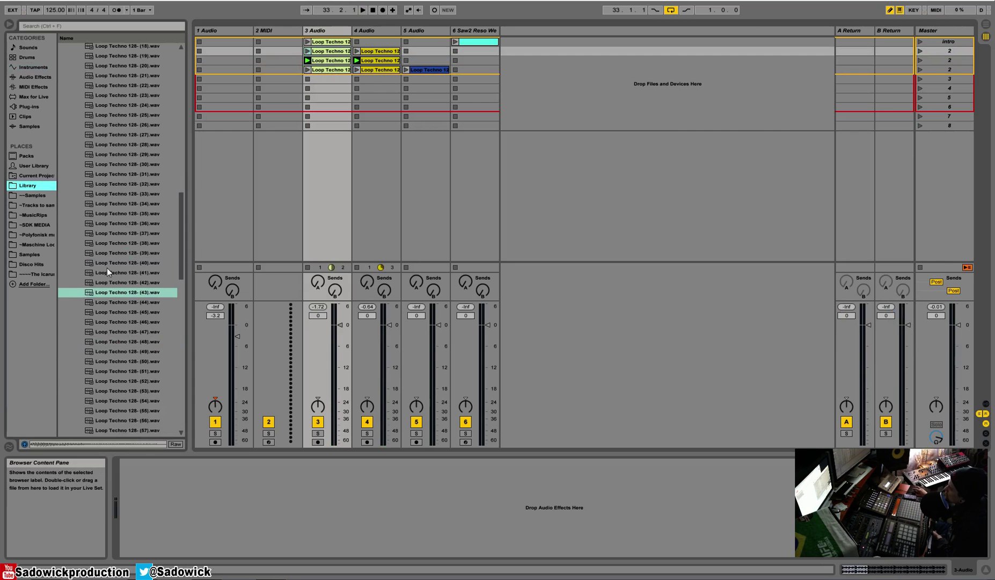
click(121, 326)
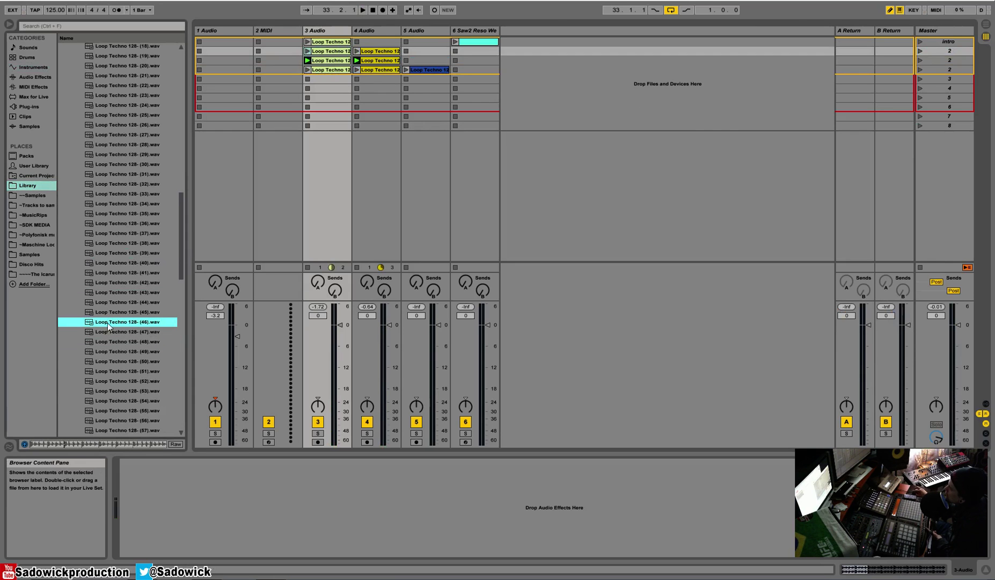
click(374, 60)
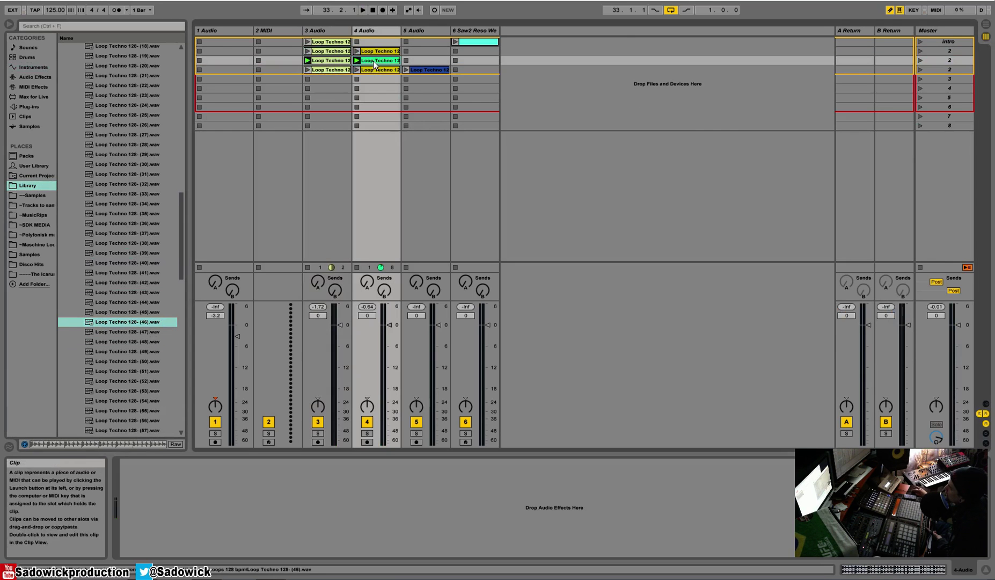
Step: Launch the second and third scenes in turn to compare their loops, and stop playback
click(920, 60)
click(920, 50)
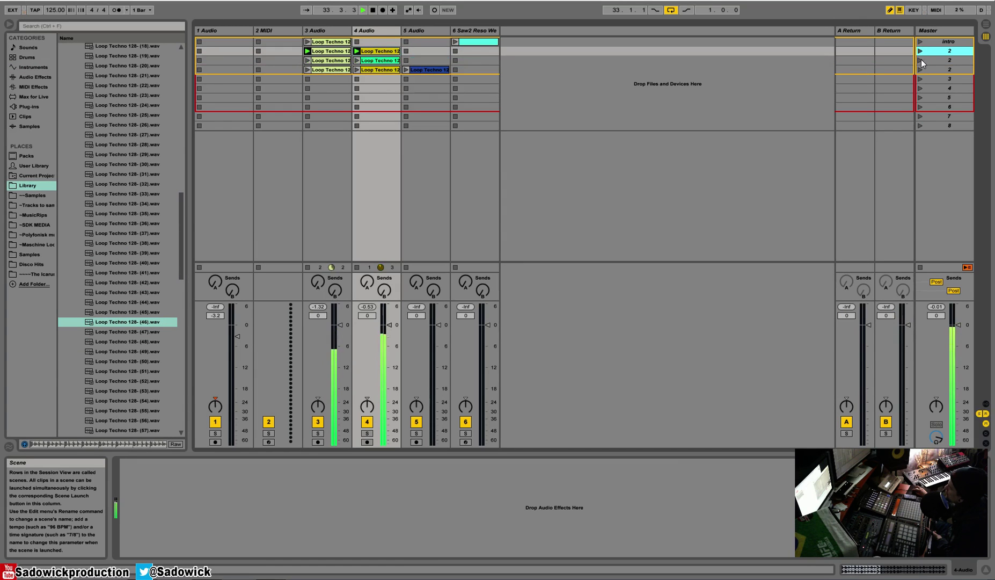
click(920, 61)
key(space)
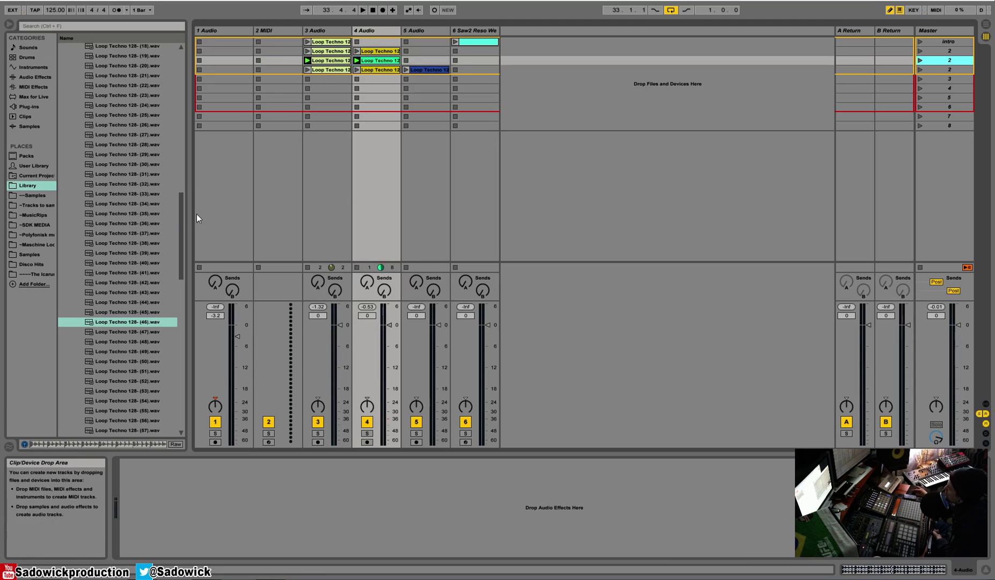
Step: Audition samples in the Library's MI FX folder and add MI Fx (1).wav to the intro scene on a new audio track
drag(182, 221, 178, 111)
scroll(92, 286, down, 2)
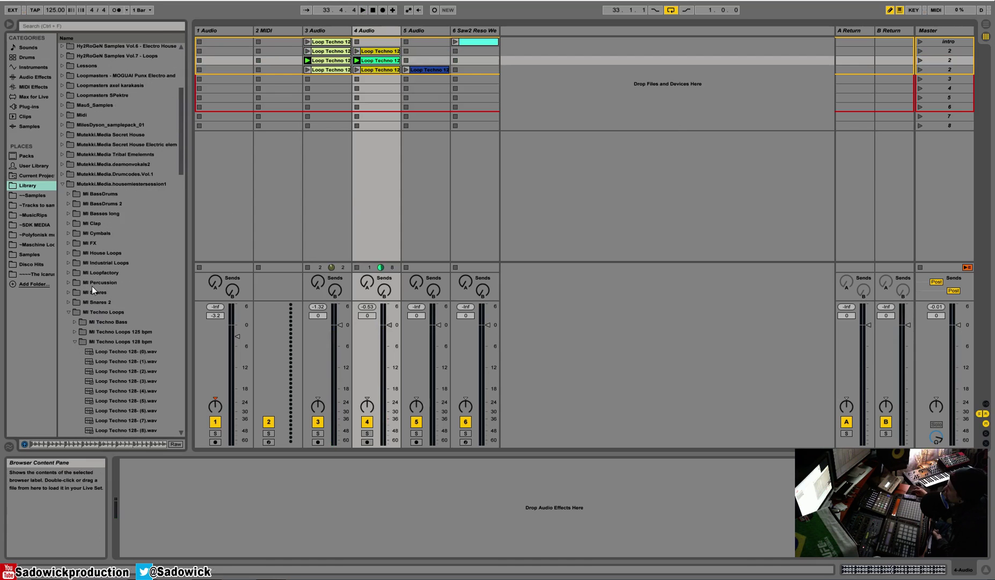
click(68, 312)
click(68, 242)
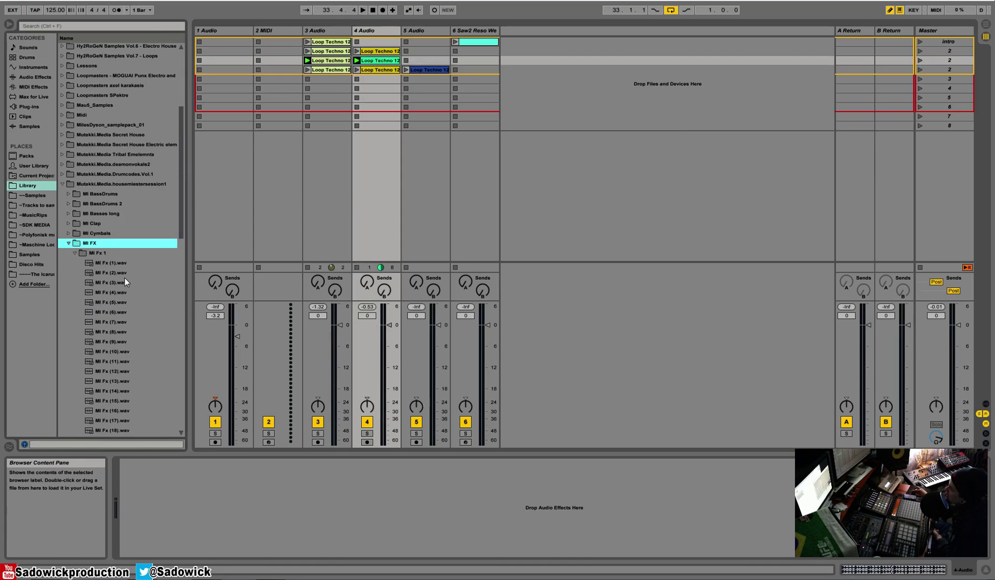
click(114, 302)
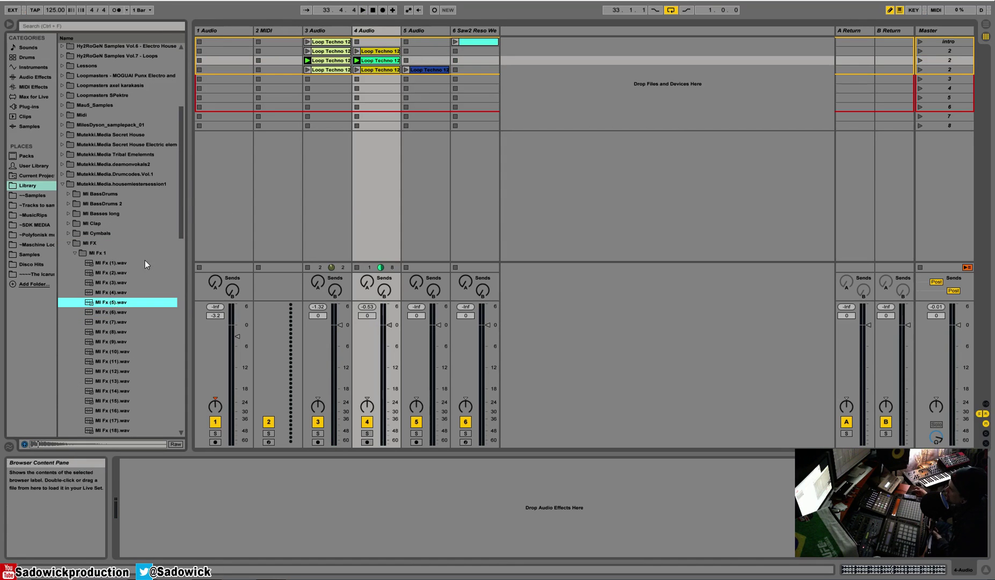
click(110, 263)
drag(110, 264, 524, 47)
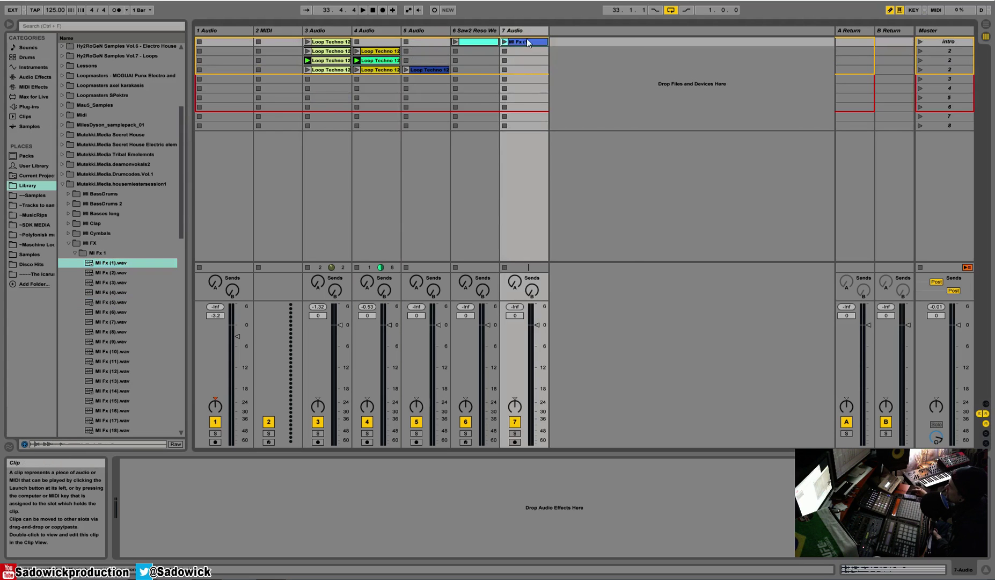
Step: Duplicate the MI Fx (1) clip into the second, third and fourth scenes
right_click(527, 41)
click(537, 56)
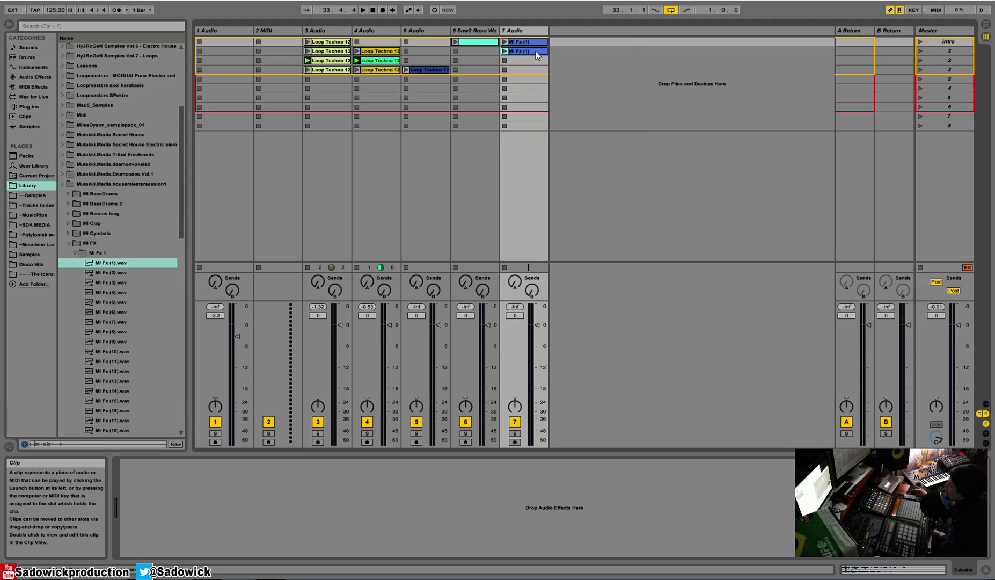
key(ctrl+d)
key(ctrl+d)
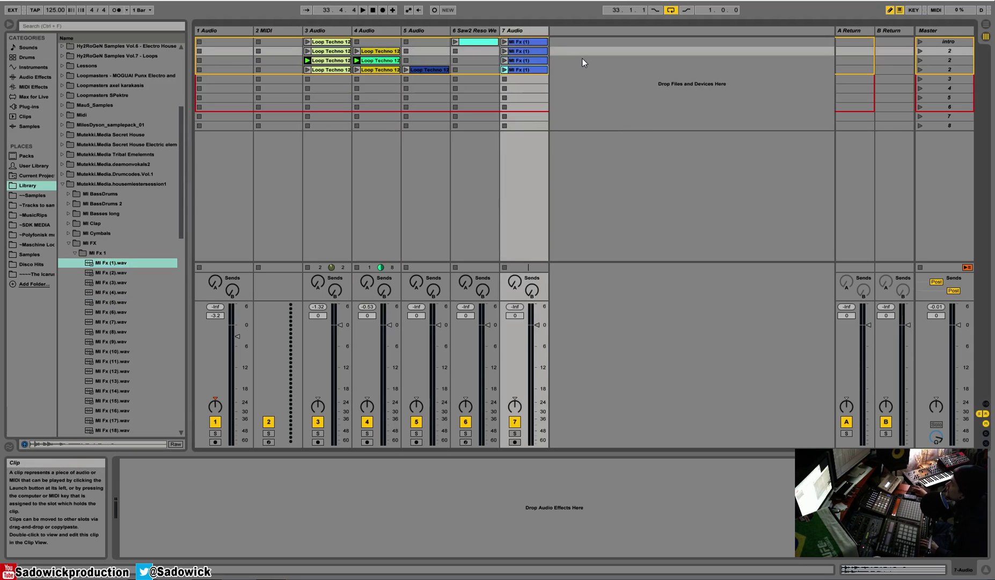
Step: Delete the three duplicated MI Fx (1) clips, keeping only the one in the intro scene
click(526, 43)
click(526, 51)
key(Delete)
click(525, 63)
key(Delete)
click(527, 68)
key(Delete)
Step: Turn off Loop for the intro scene's MI Fx (1) clip and duplicate it into the next three scenes
click(530, 43)
click(911, 568)
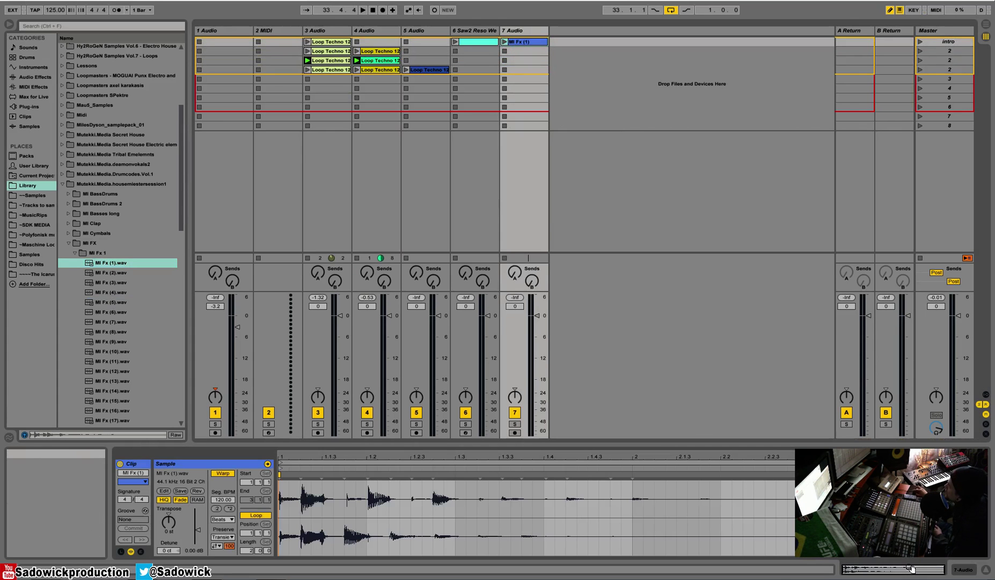
click(257, 513)
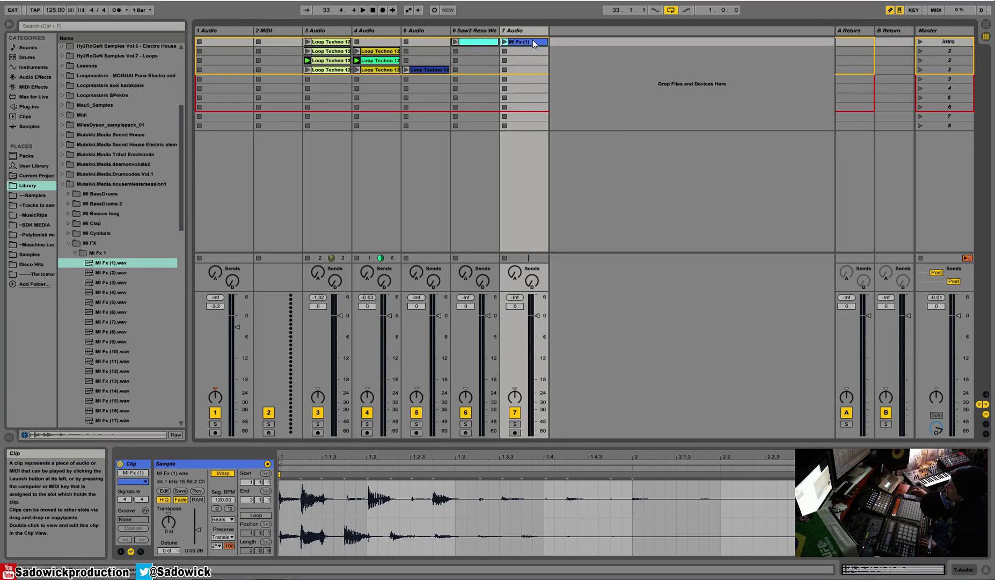
key(ctrl+d)
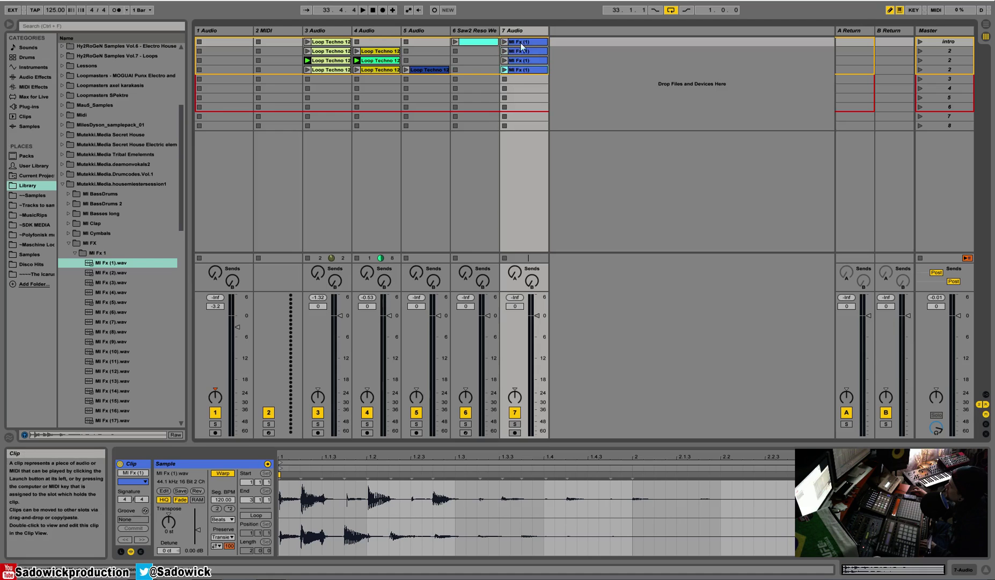
Step: Play the intro scene, audition the soloed FX track across the first three scenes, and turn its solo off
click(920, 42)
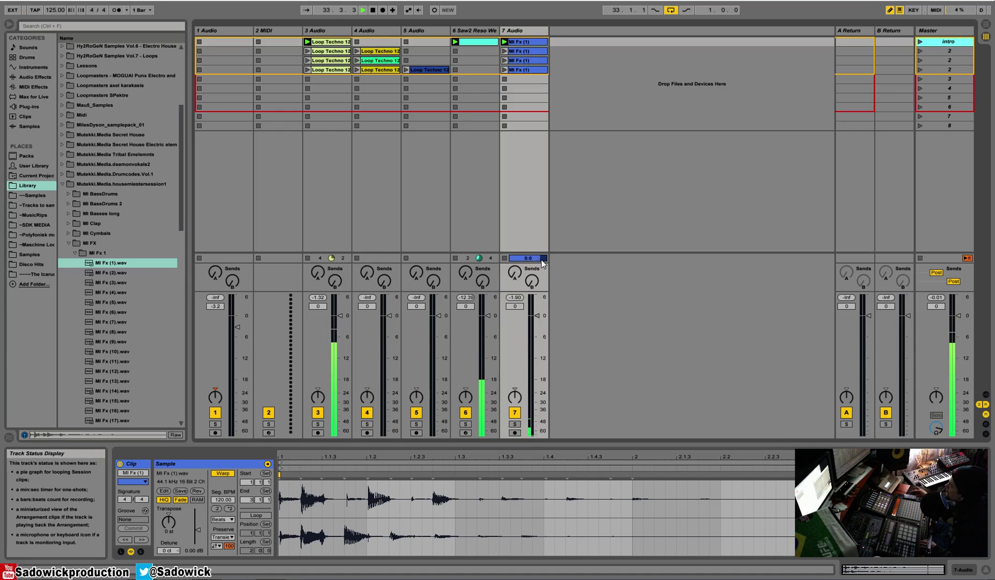
key(space)
click(515, 413)
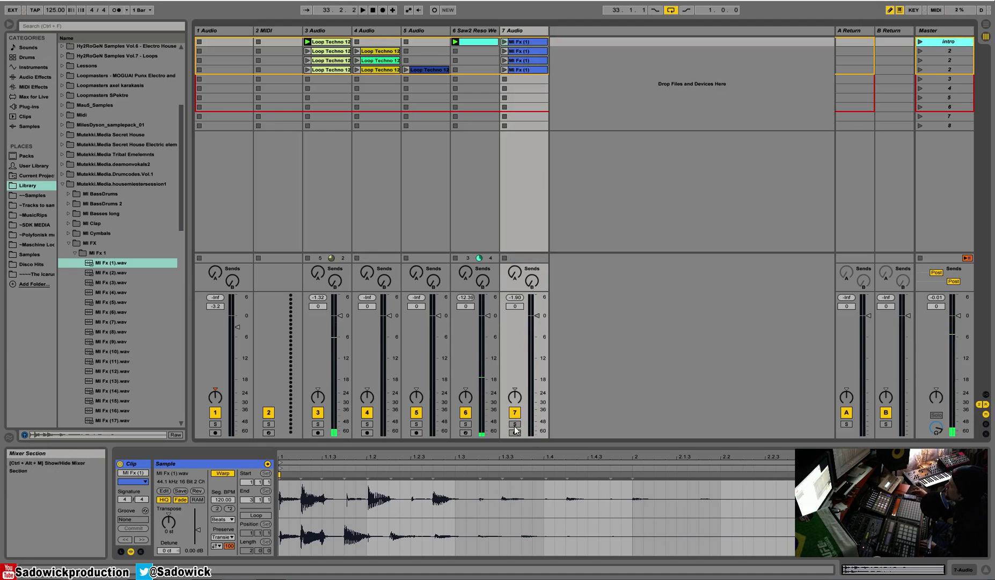
click(515, 424)
click(920, 38)
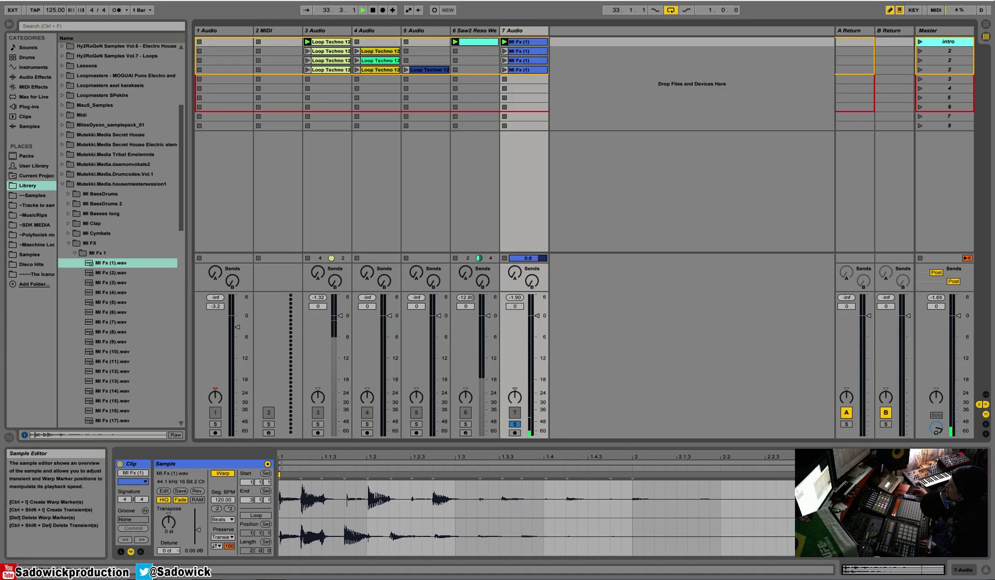
click(920, 49)
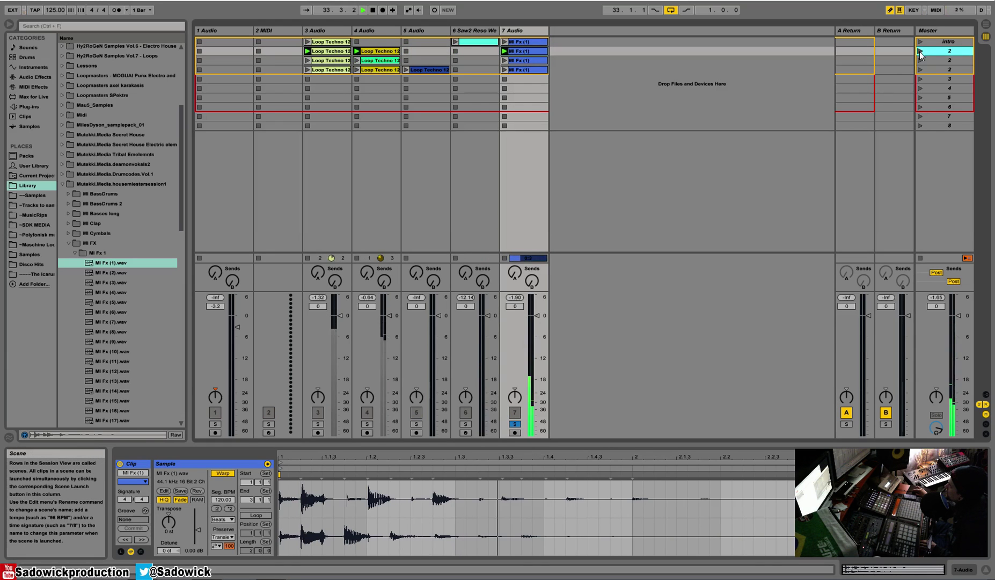
click(921, 60)
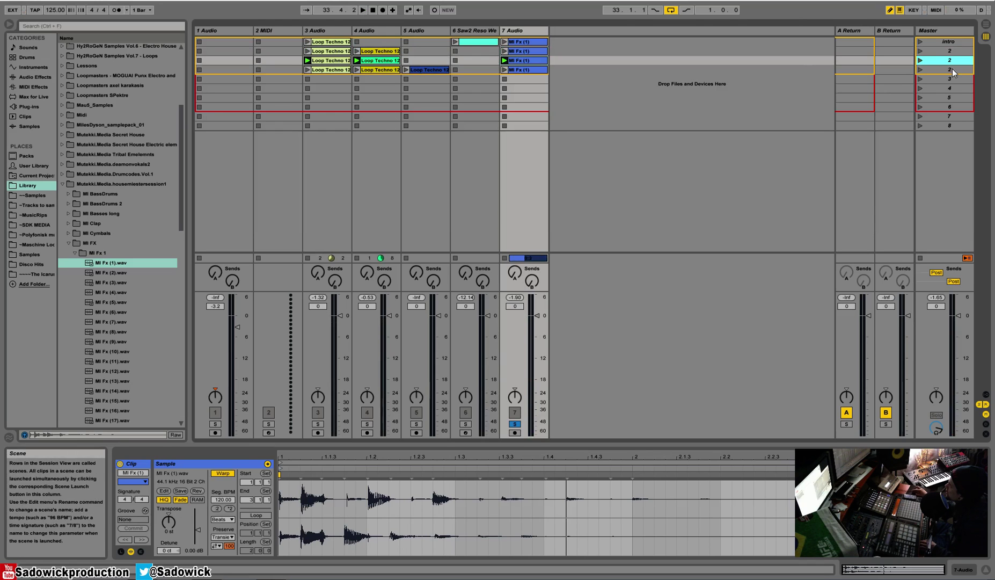
click(514, 423)
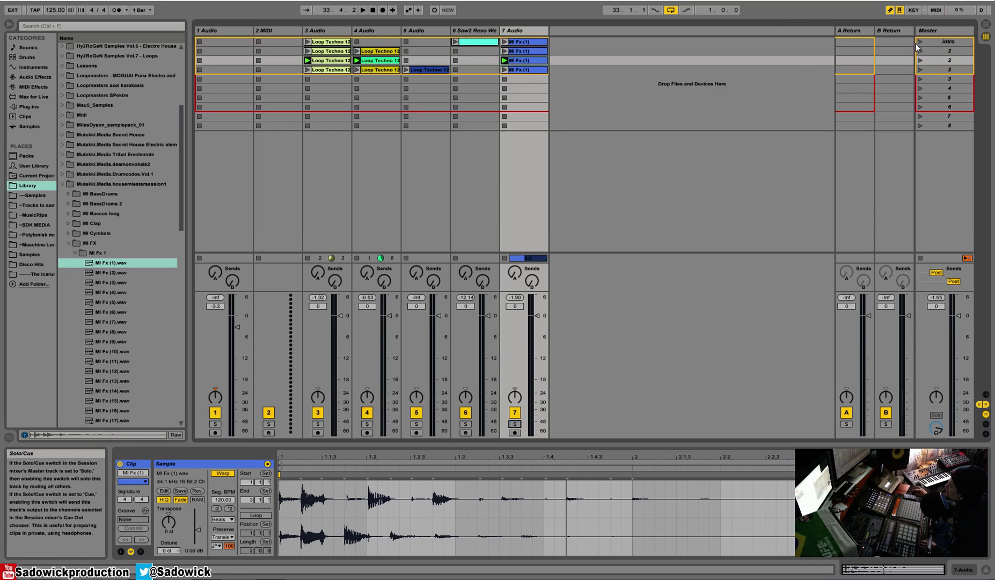
Step: Alternate between launching the second and third scenes to hear the FX clip with the loops, and stop playback
click(920, 52)
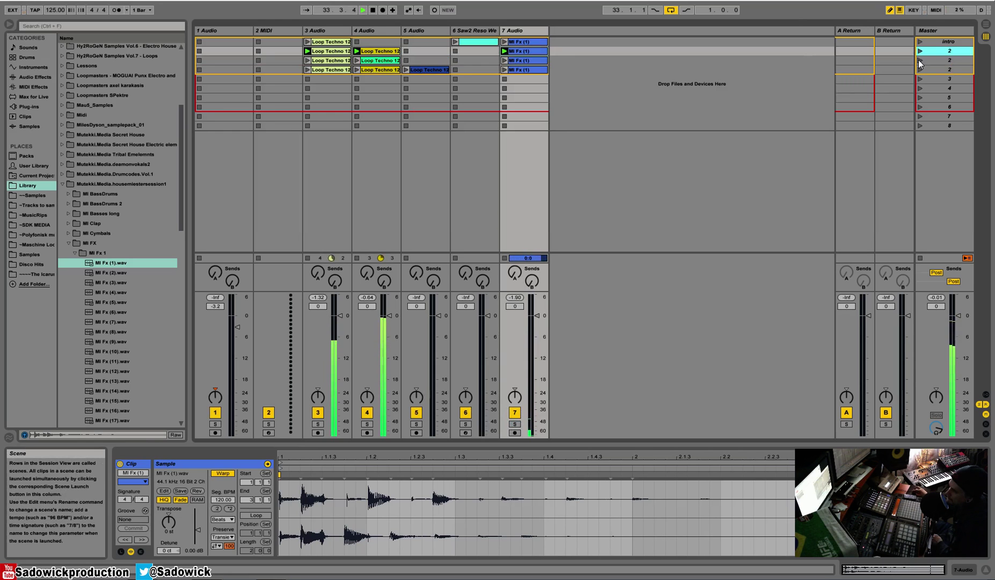
click(920, 60)
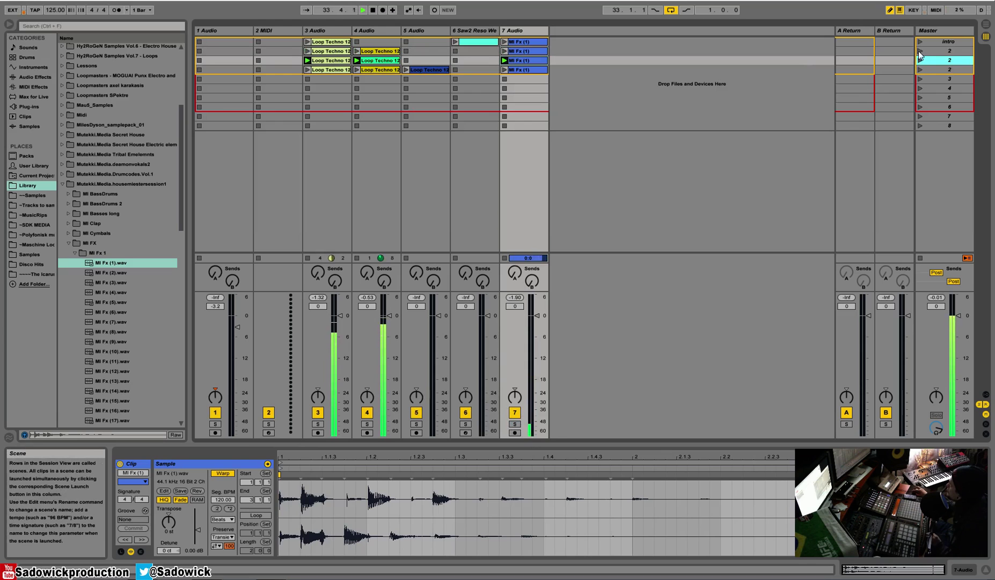
click(918, 52)
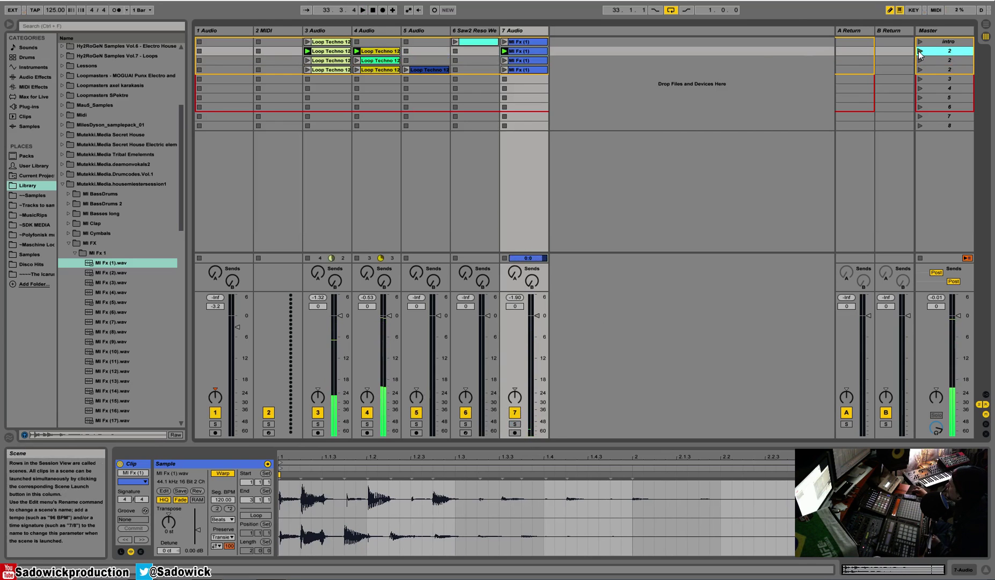
Step: View the Arrangement View, return to the Session View, and briefly play the session clips
click(986, 24)
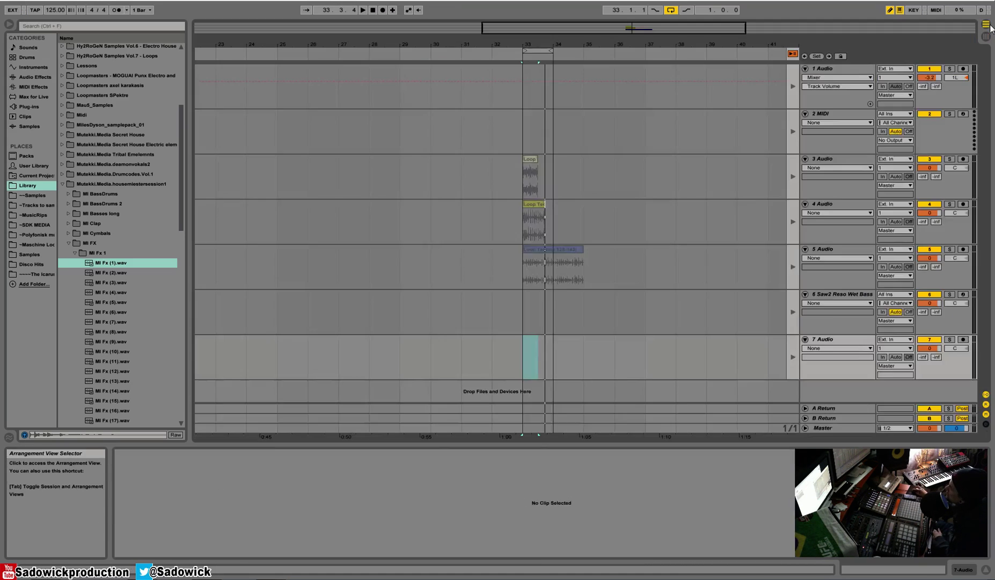
click(986, 36)
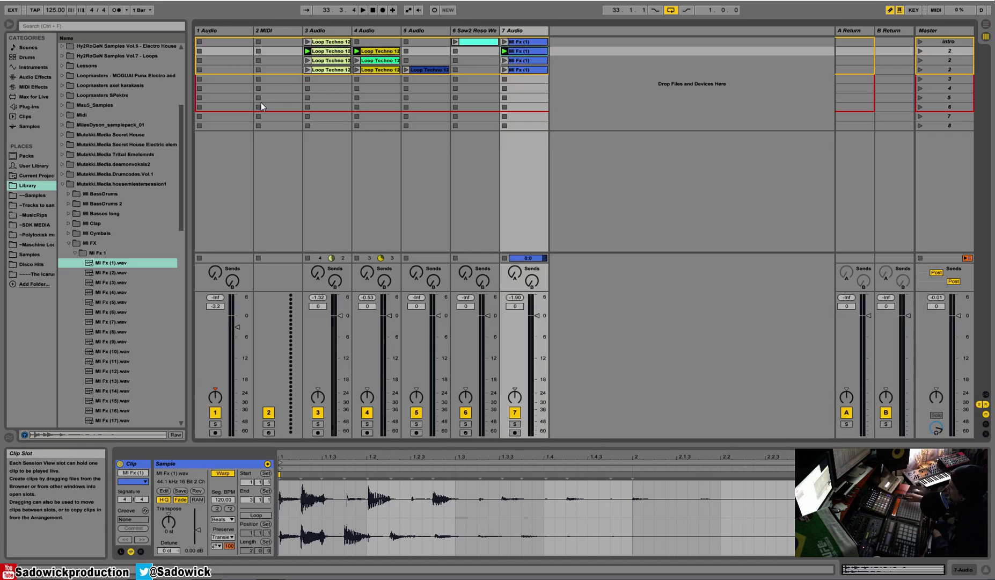
key(space)
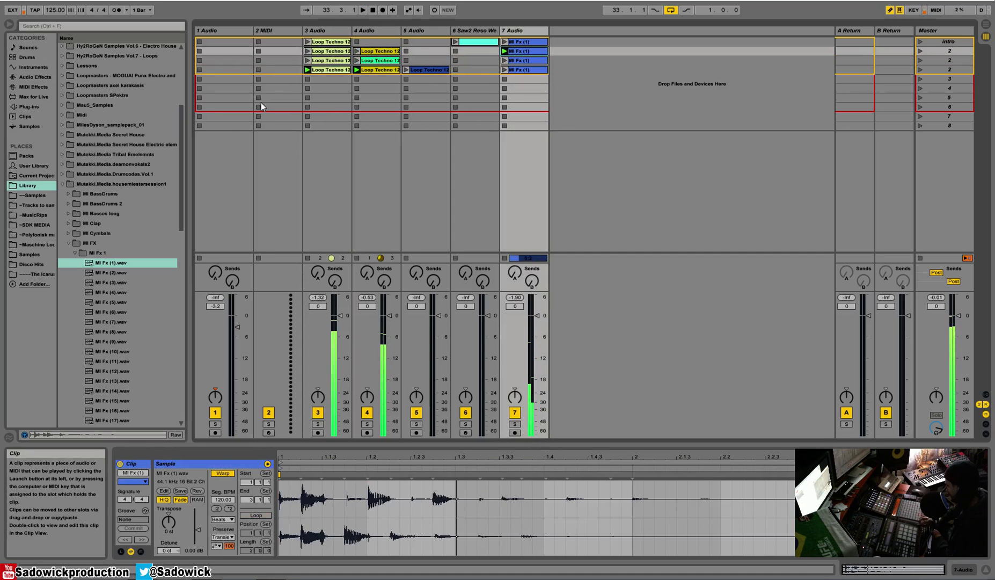
key(space)
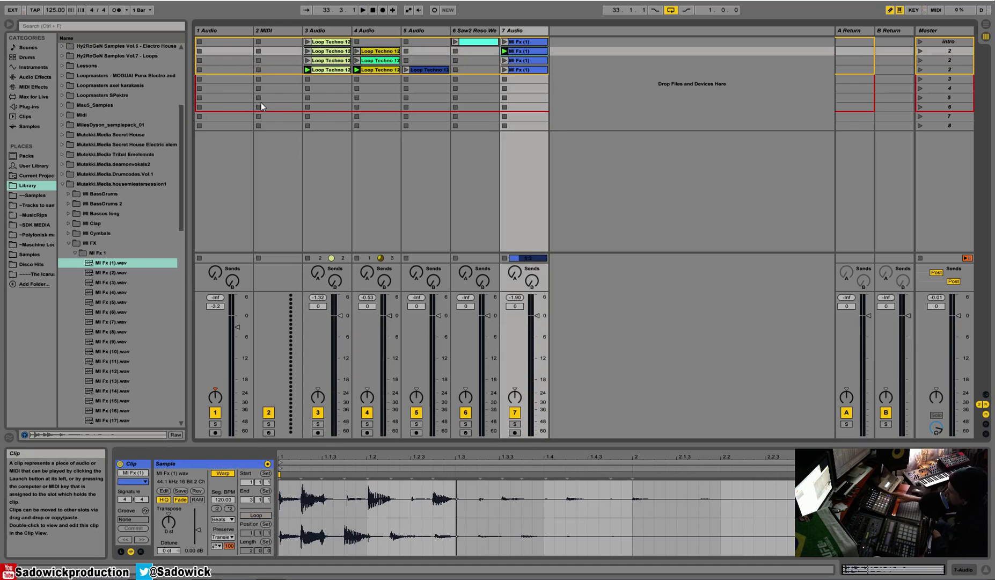